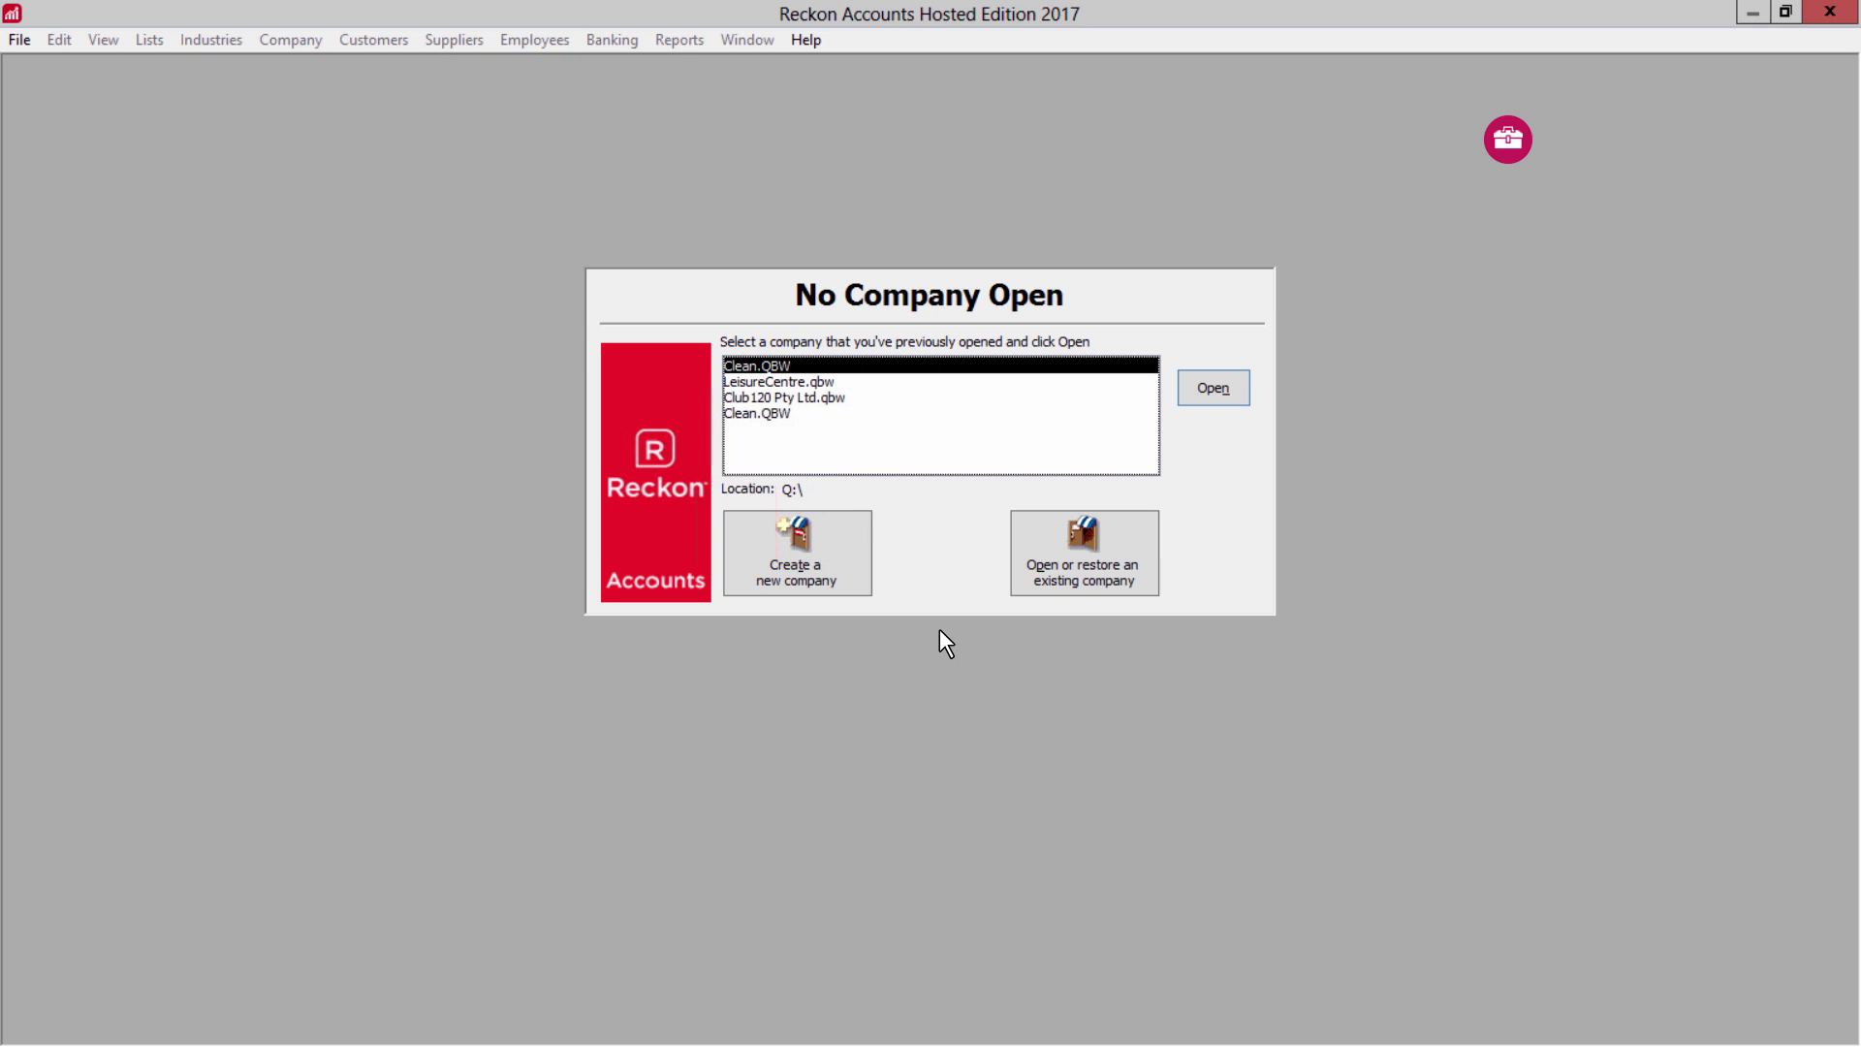
# Begin restoring a company from a backup copy, selecting the Clean May 23 backup file.
pyautogui.click(21, 43)
pyautogui.click(32, 89)
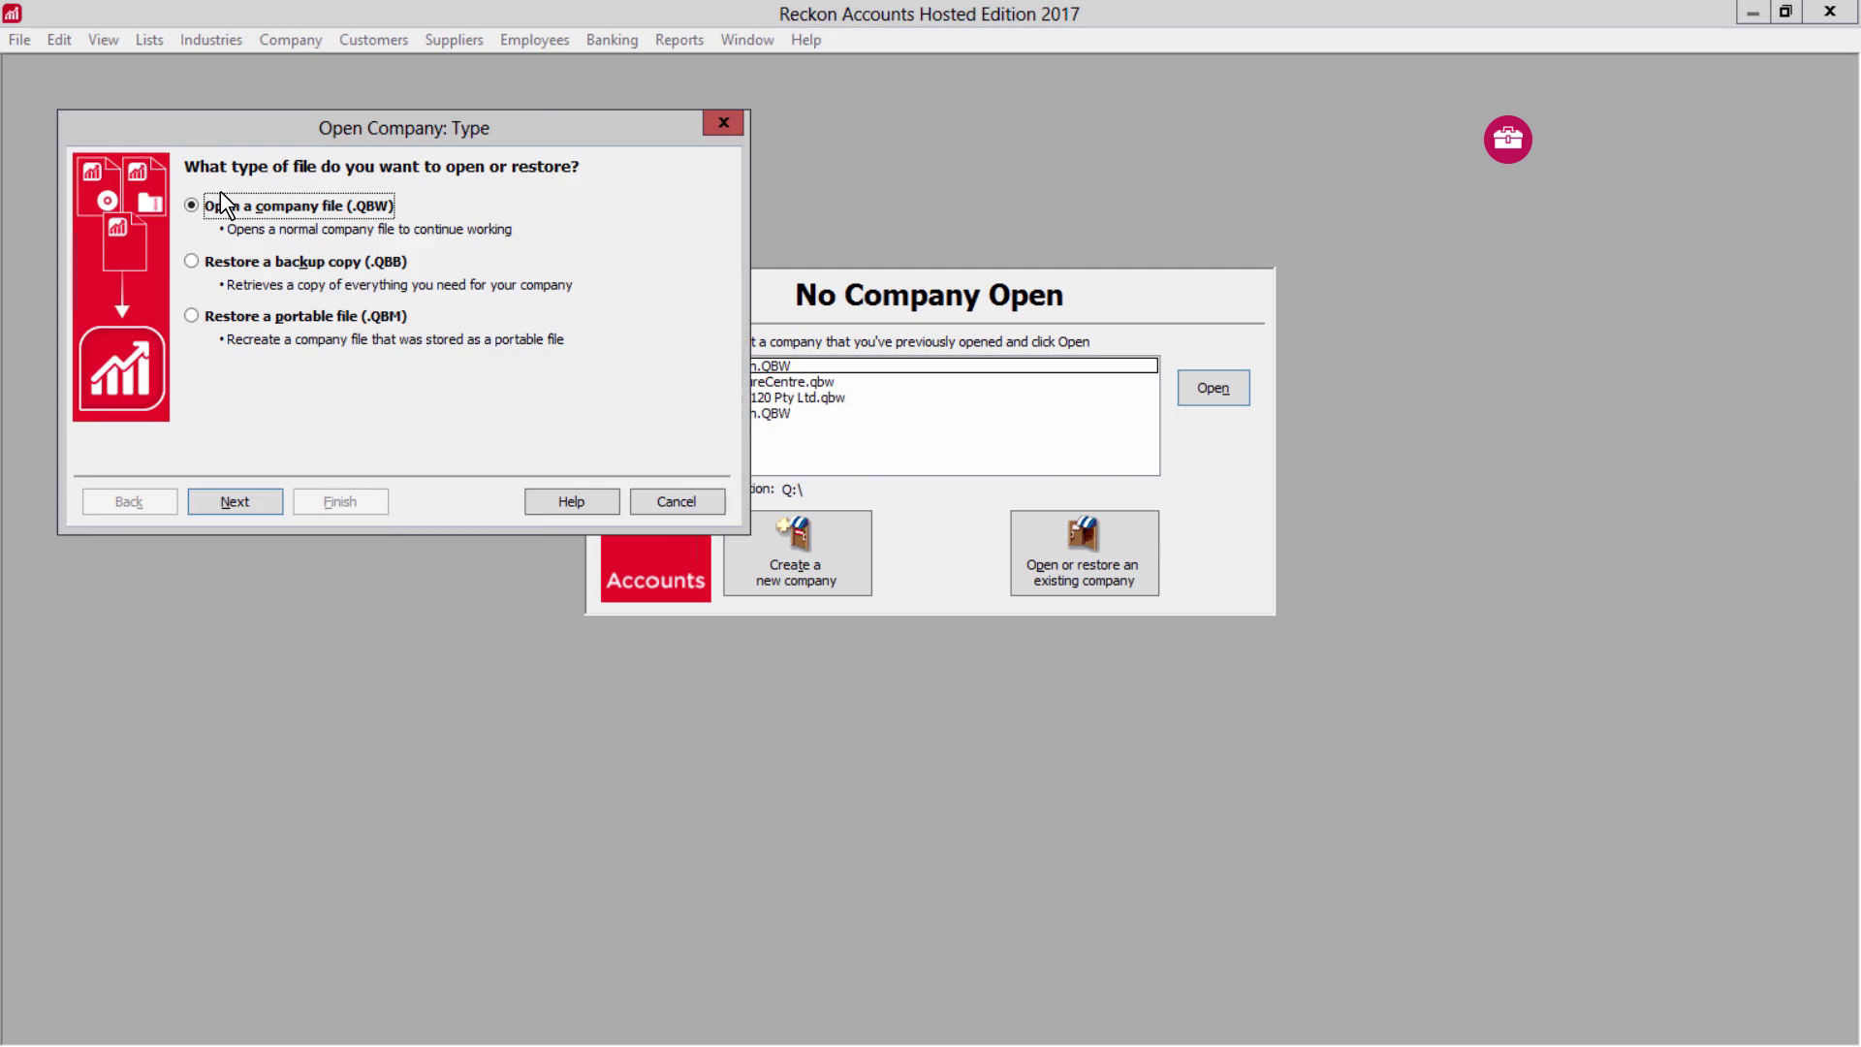
pyautogui.click(218, 261)
pyautogui.click(254, 498)
pyautogui.click(235, 501)
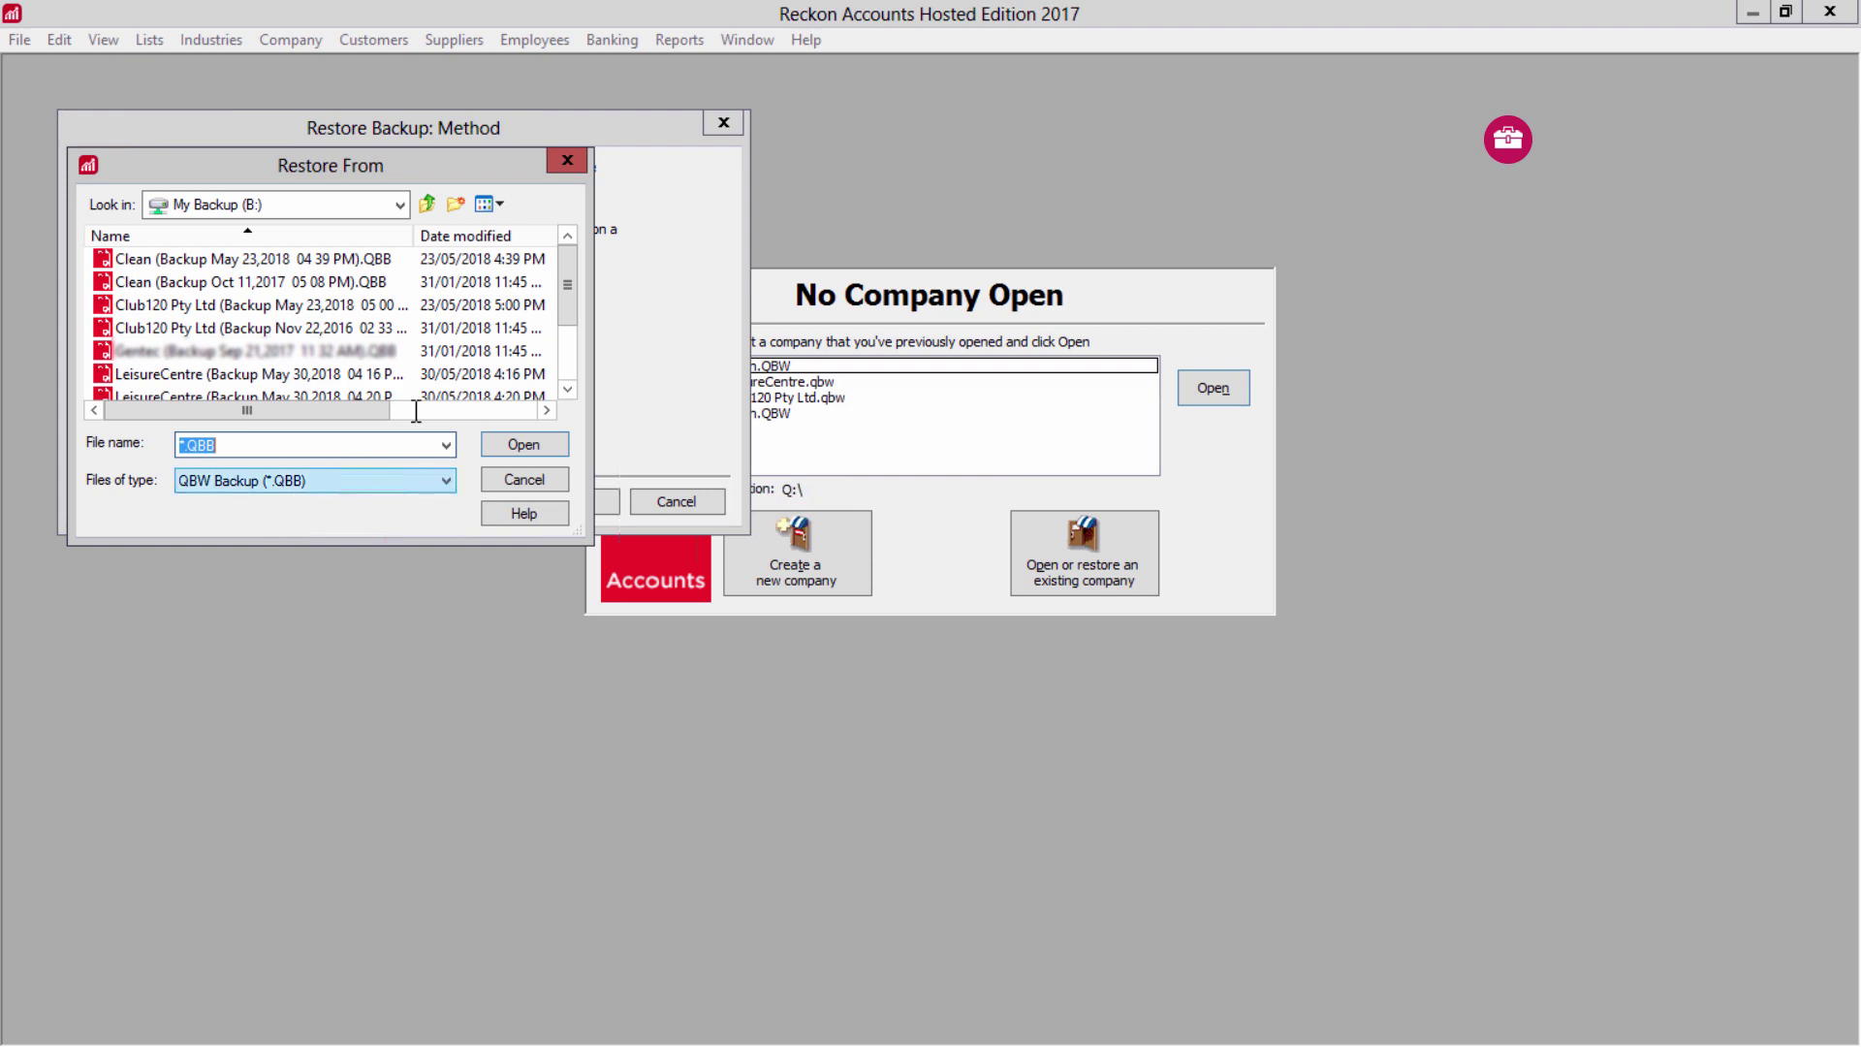
pyautogui.click(365, 260)
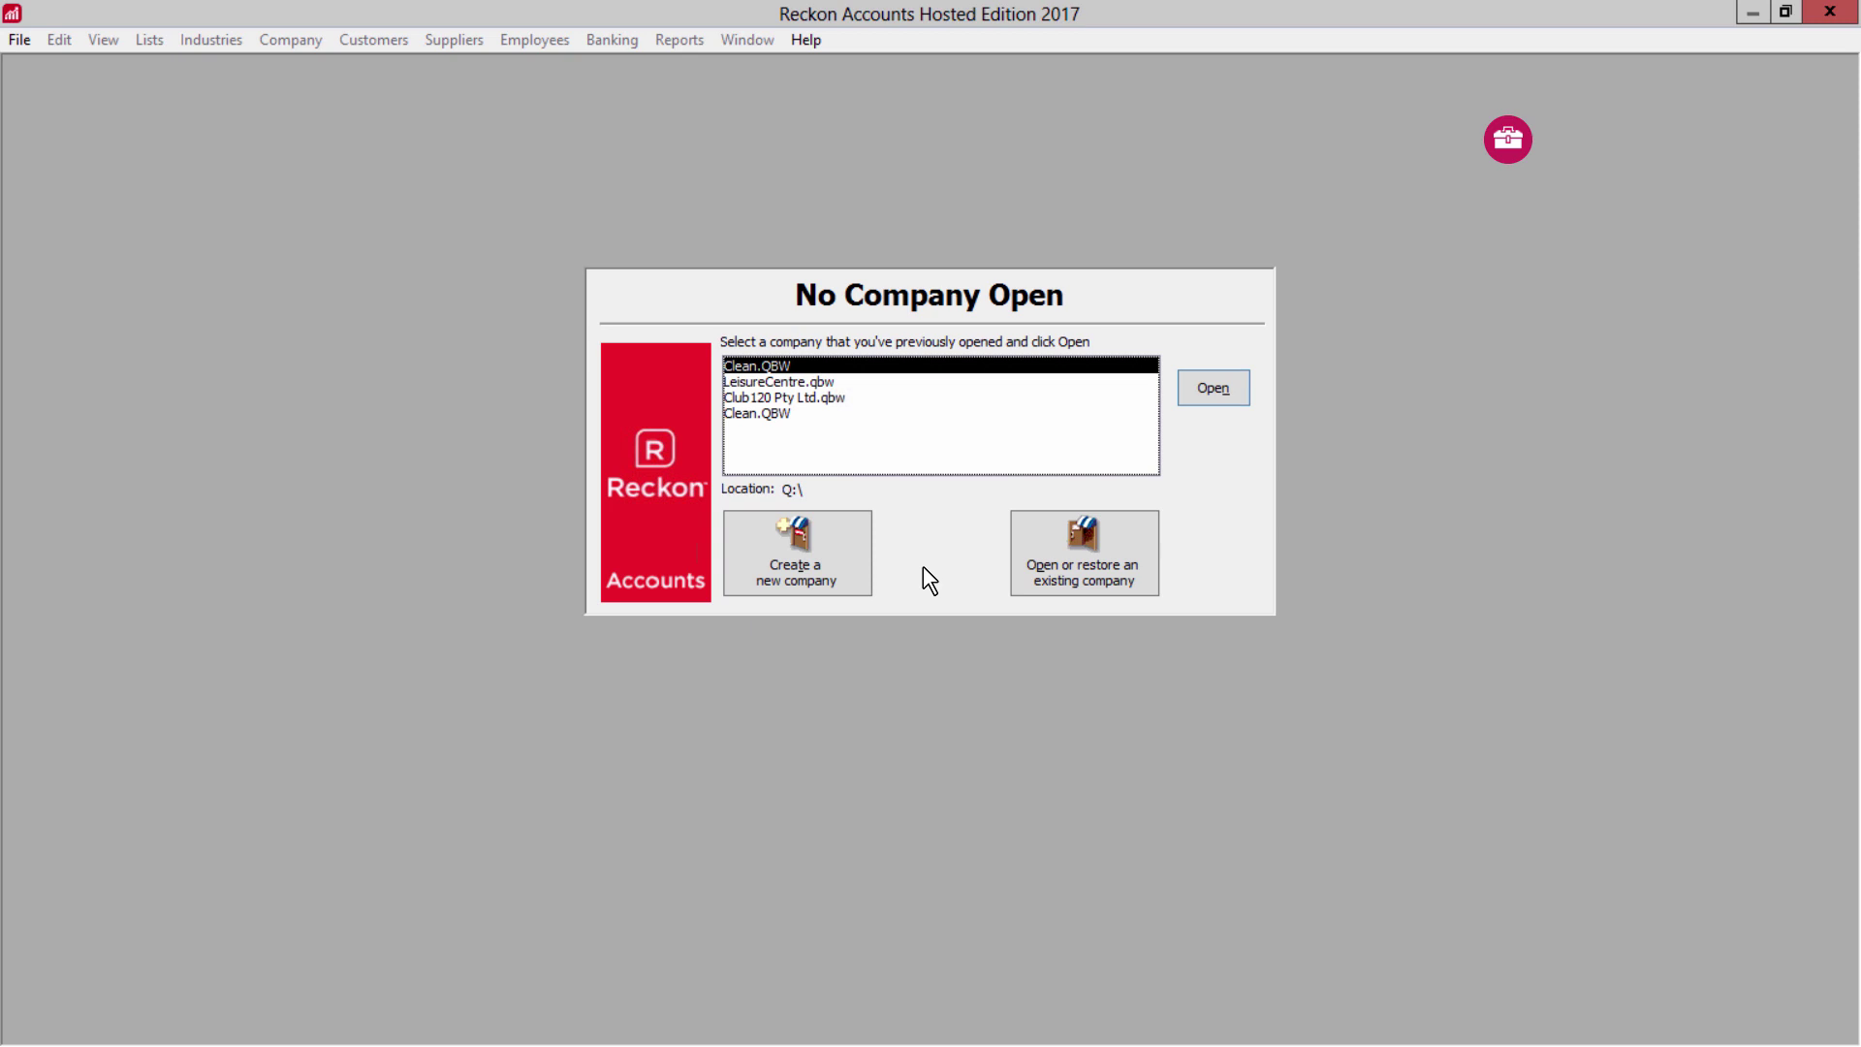
# Open Clean.QBW and run Verify Data, which reports no data problems.
pyautogui.doubleClick(755, 365)
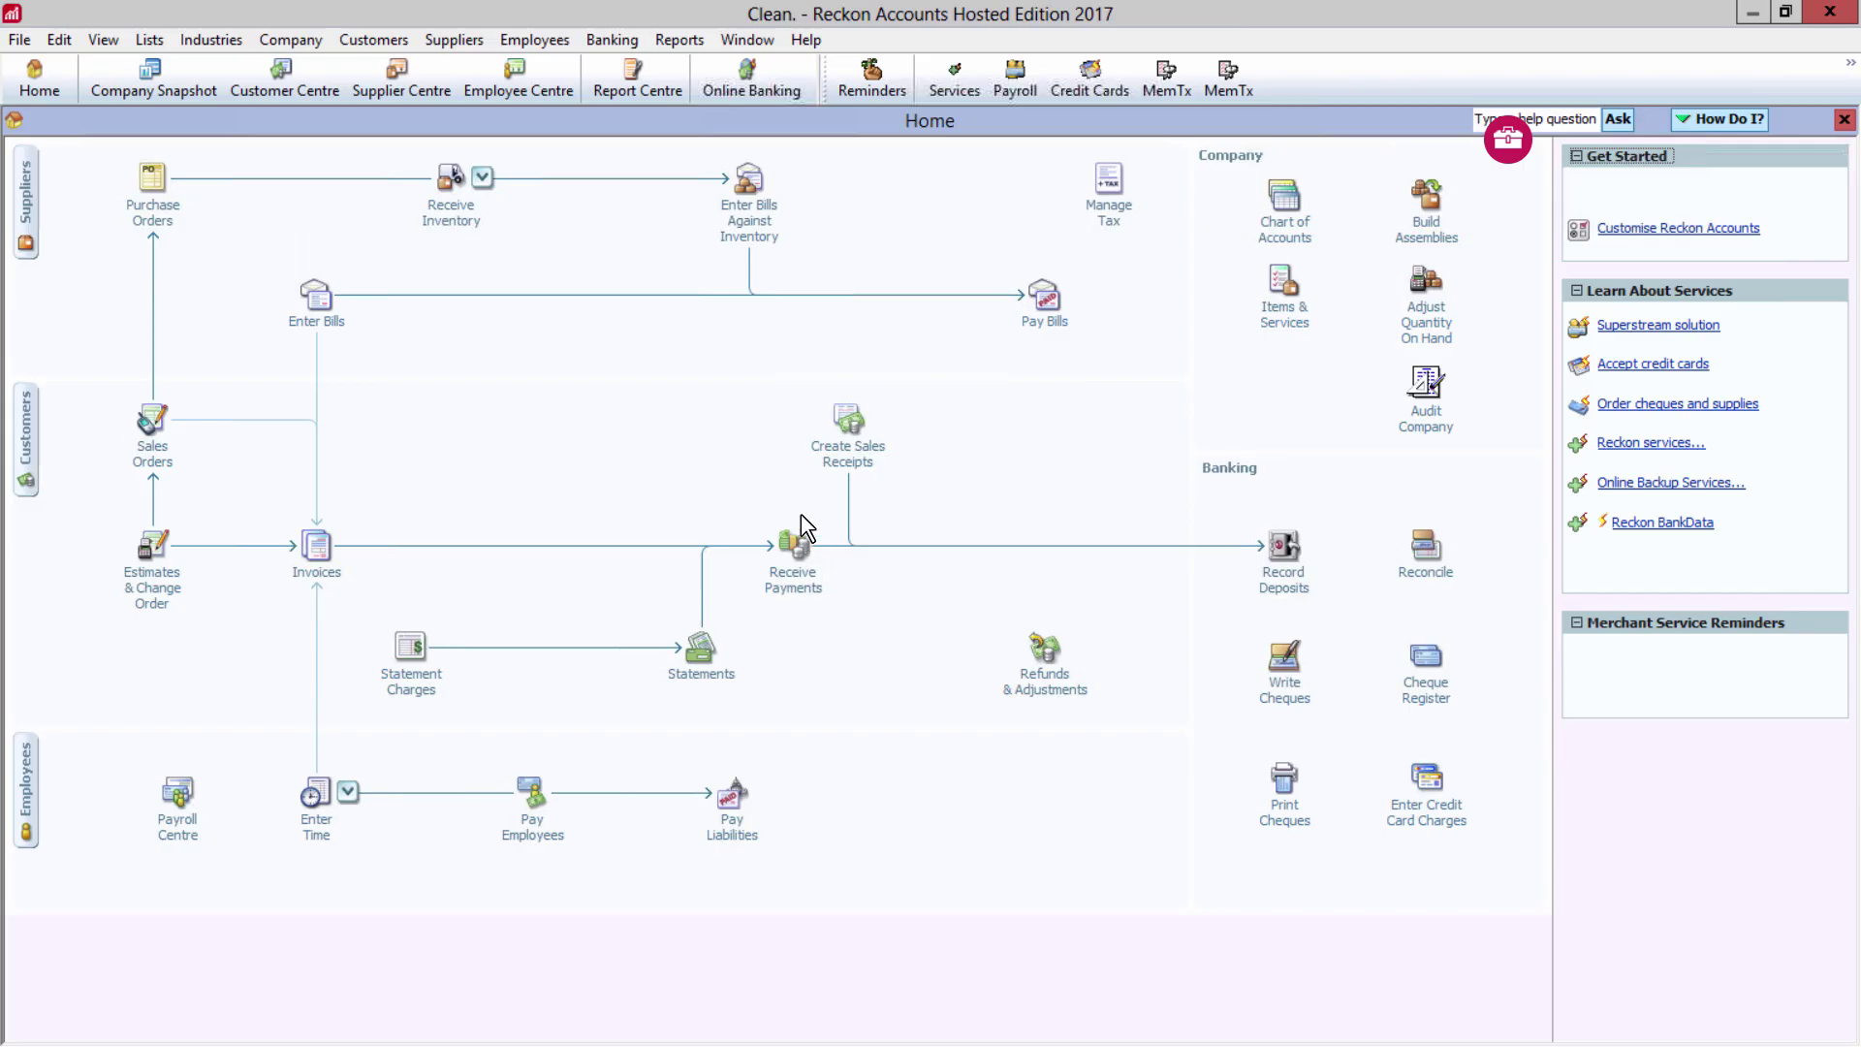
pyautogui.click(20, 40)
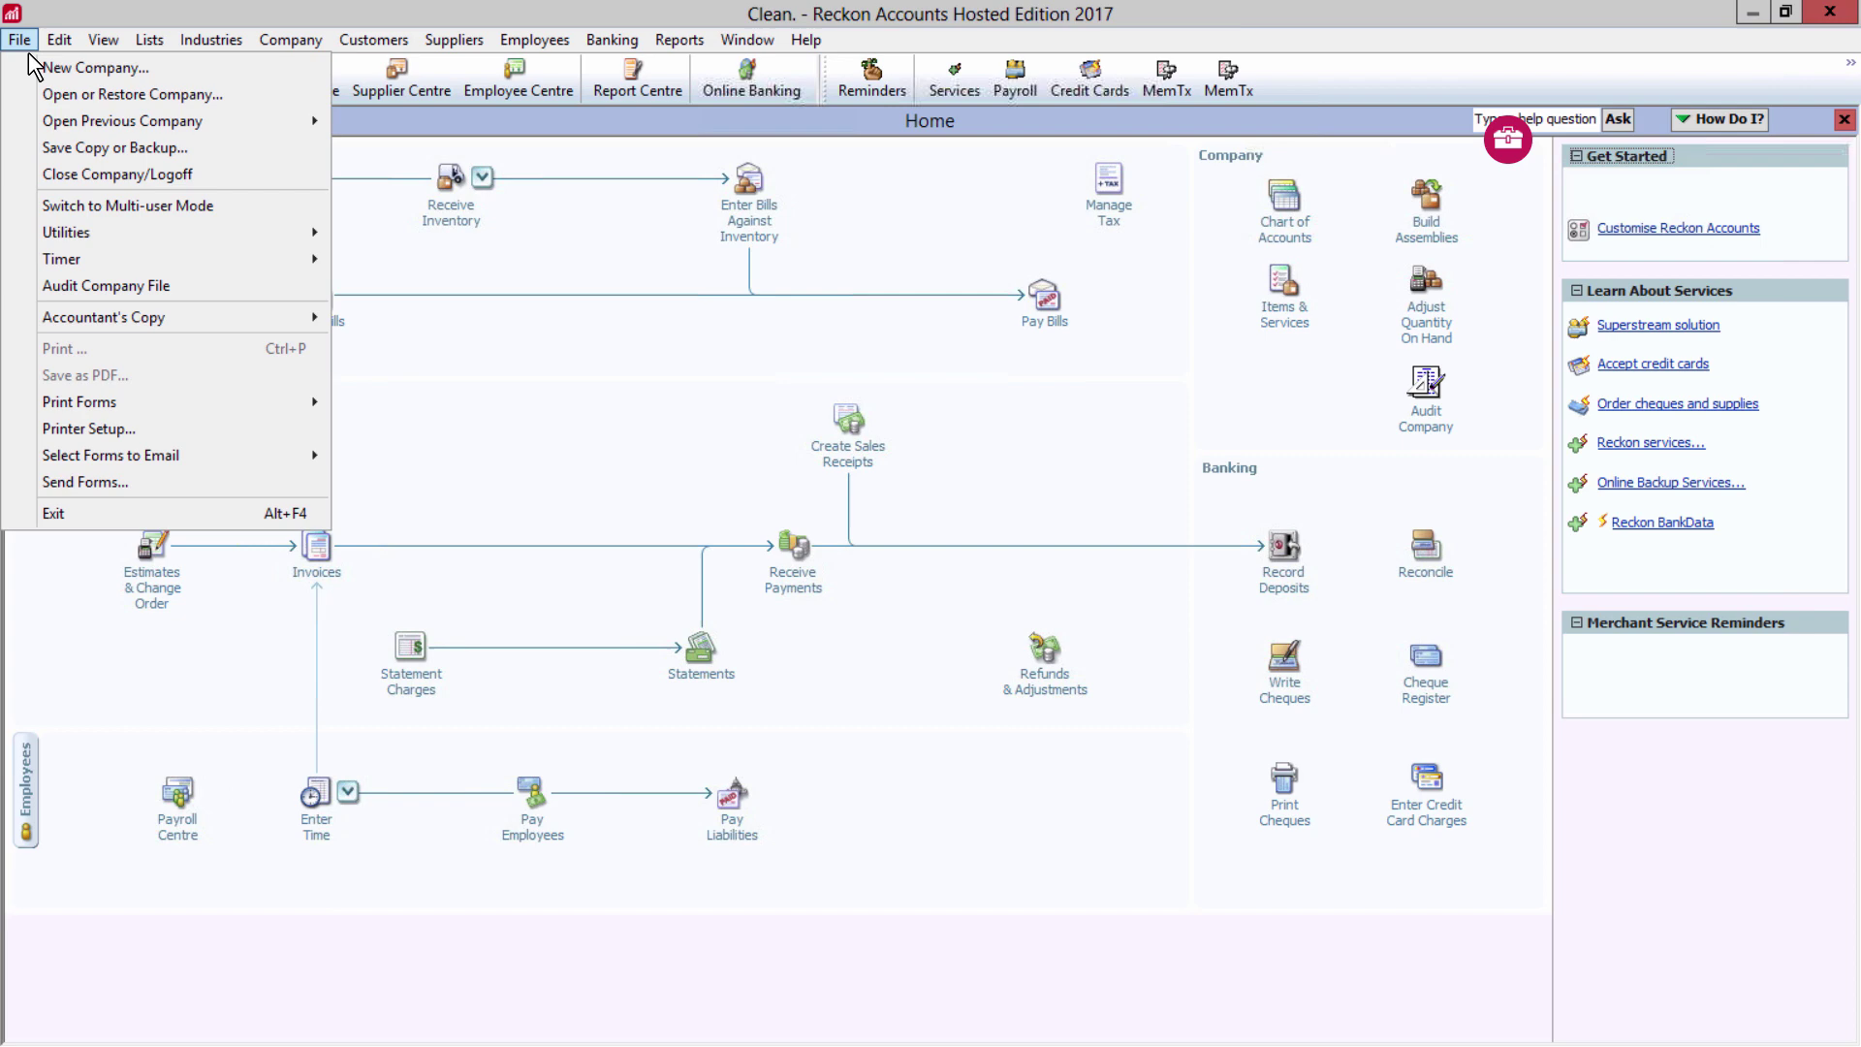
pyautogui.moveTo(67, 236)
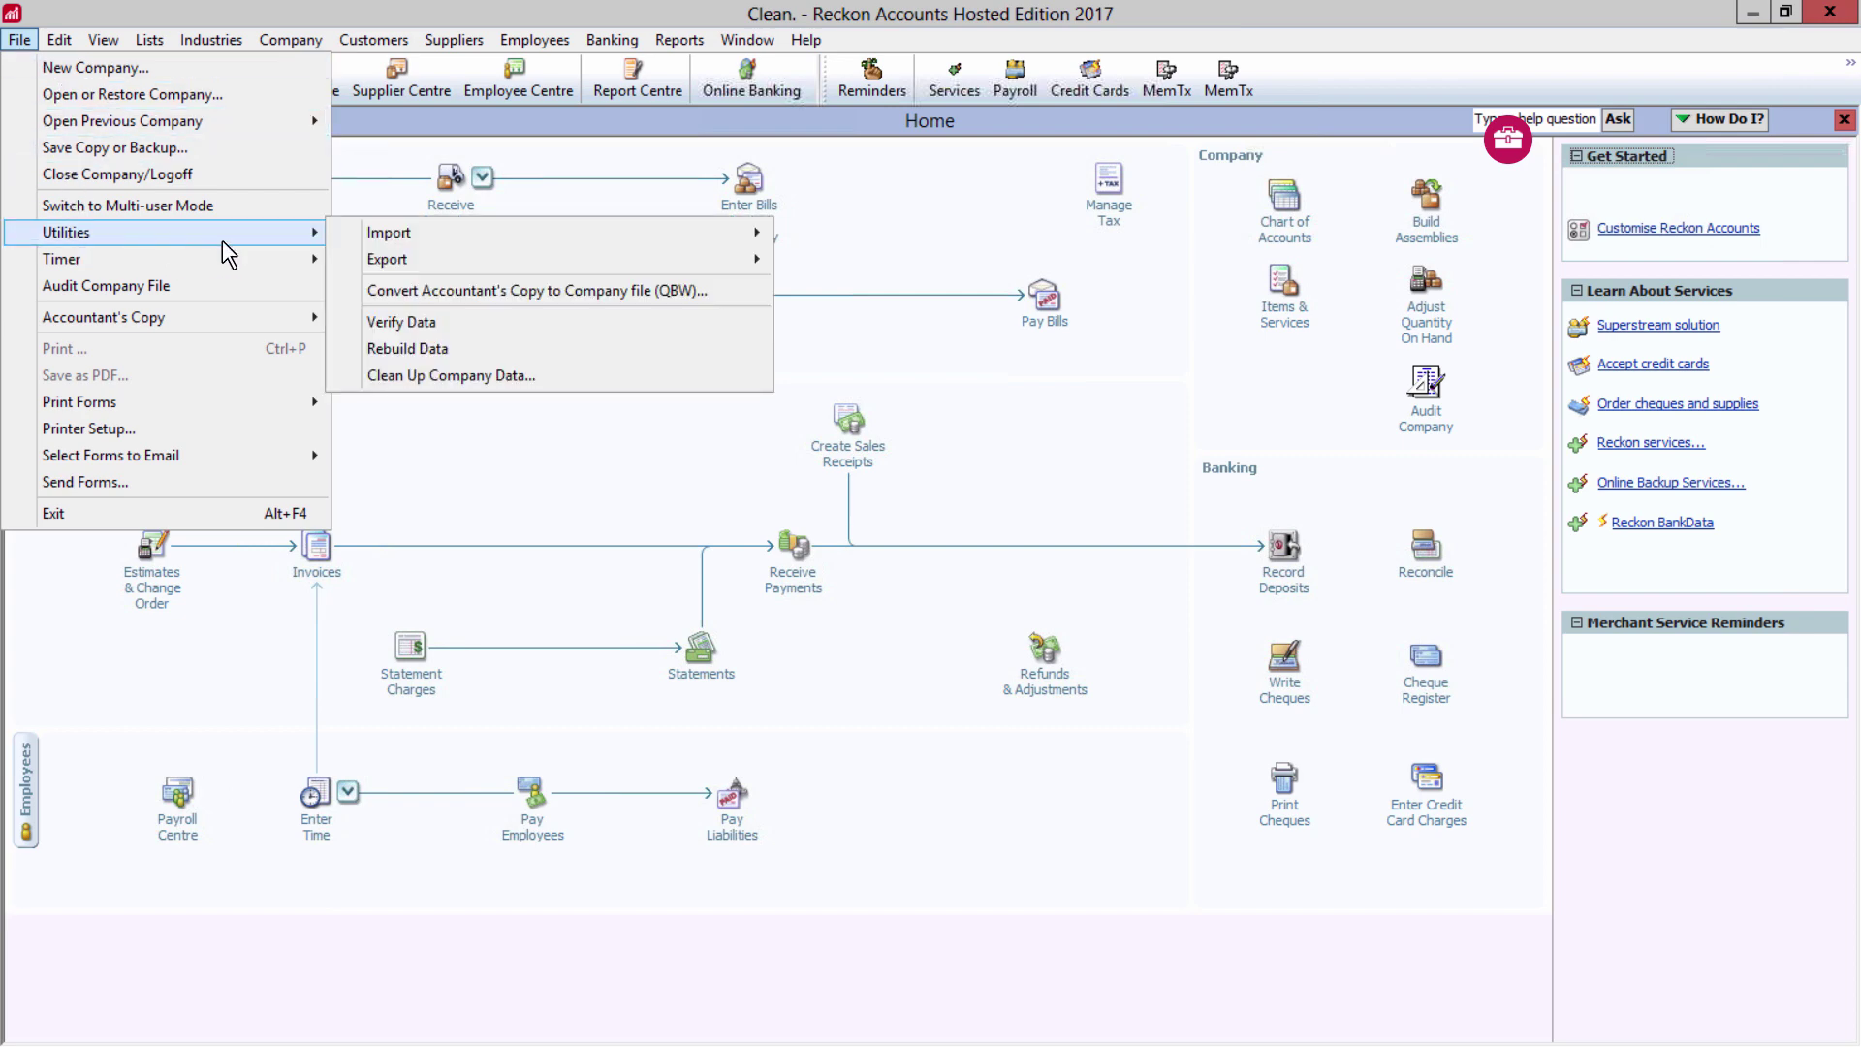
pyautogui.click(403, 322)
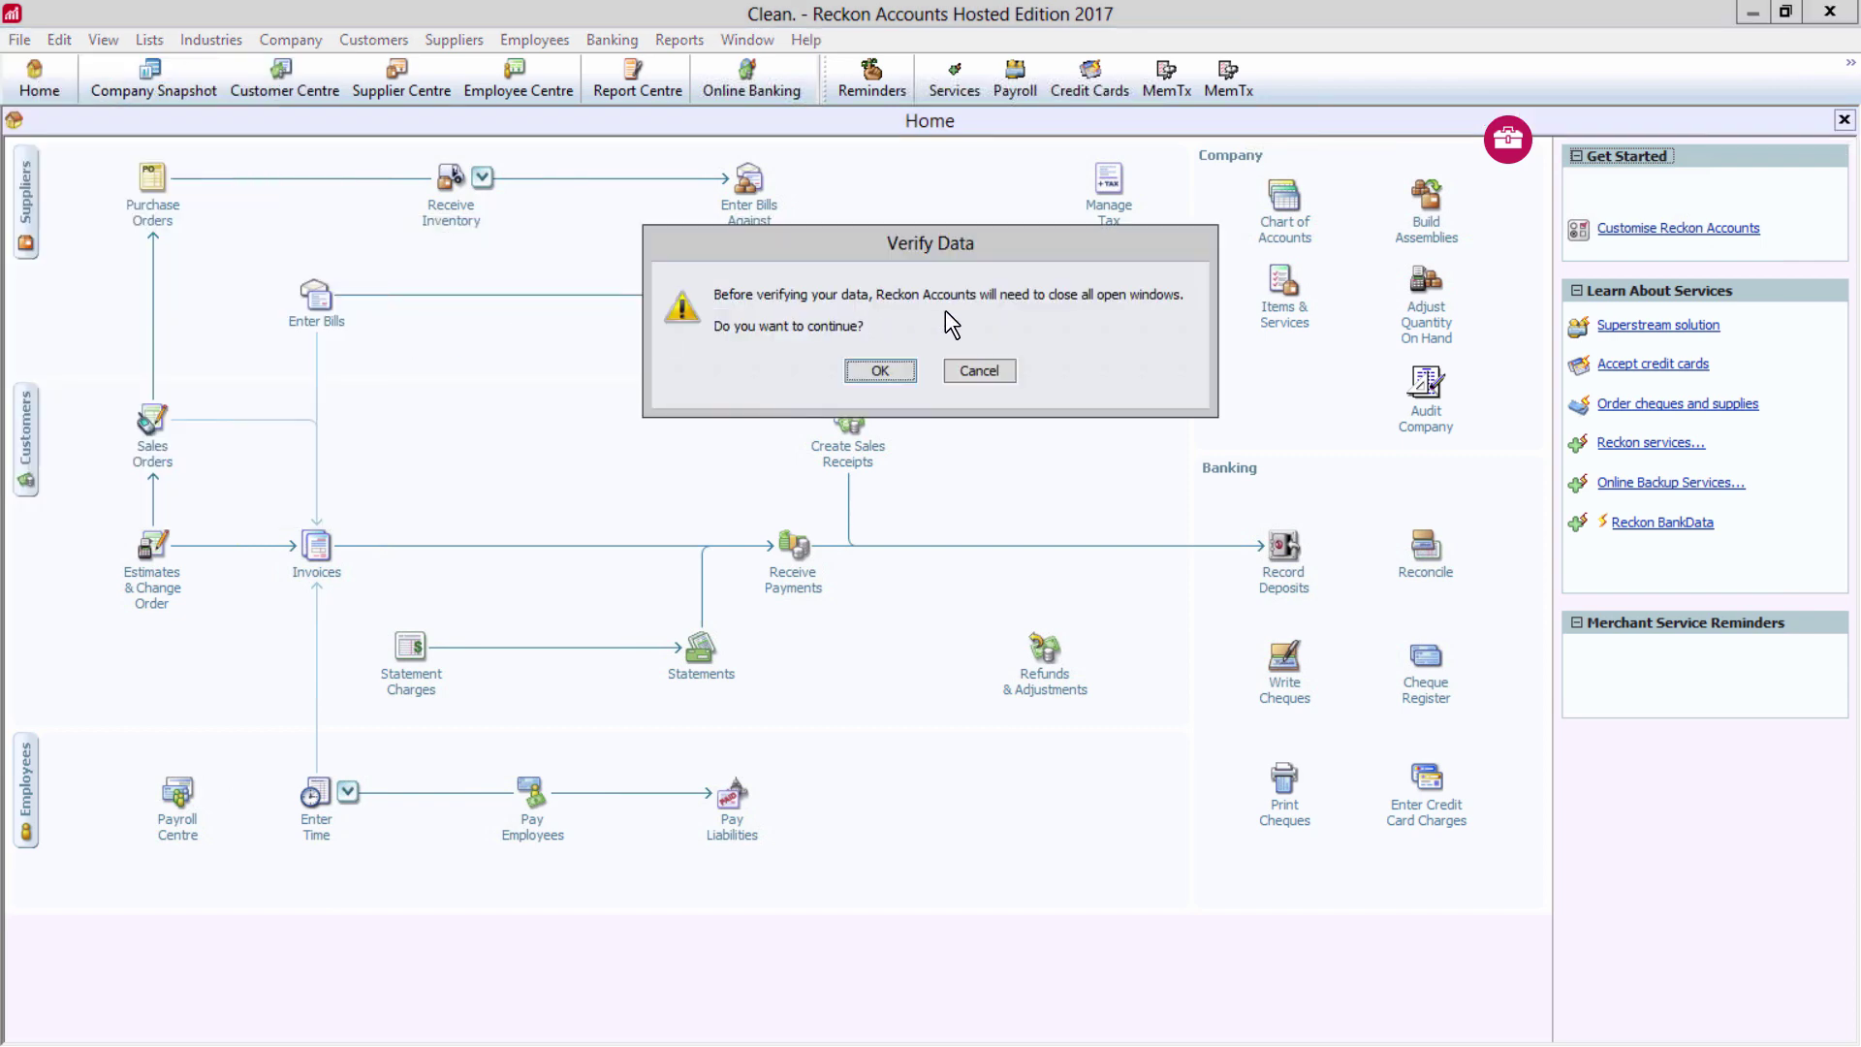
pyautogui.click(893, 370)
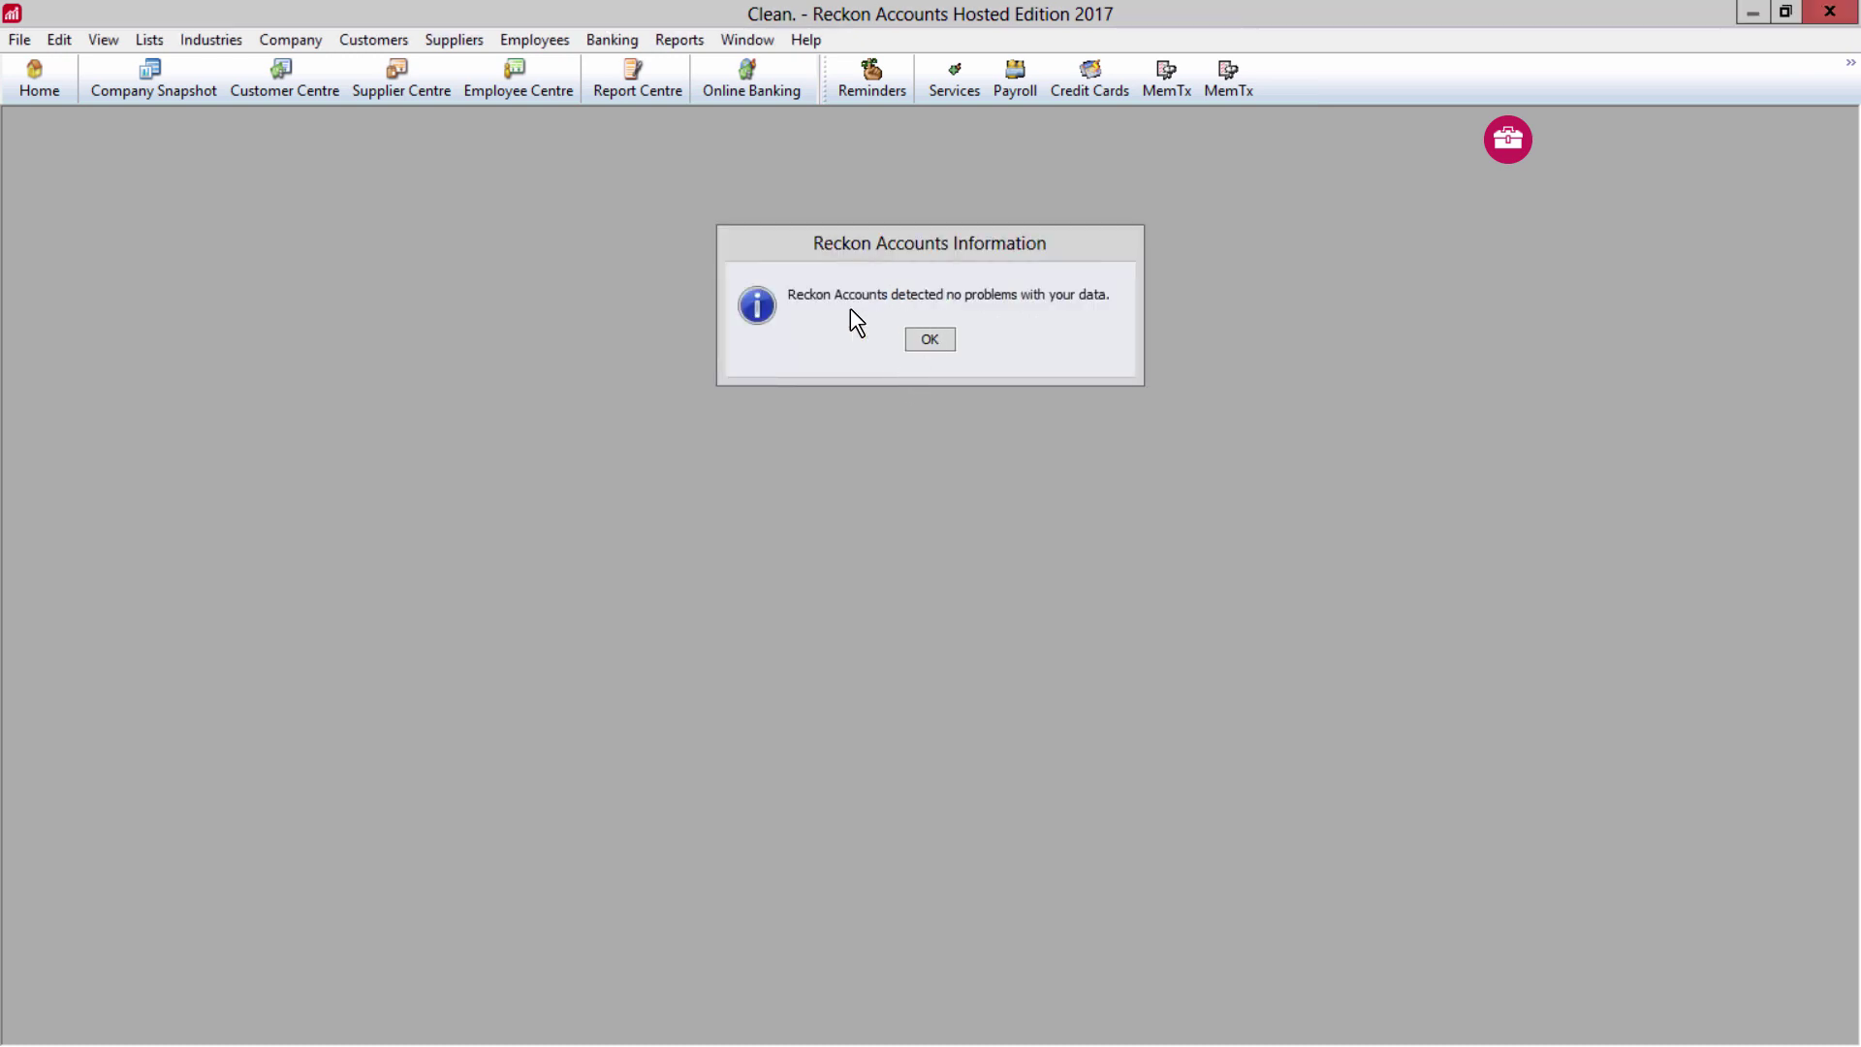
pyautogui.click(930, 341)
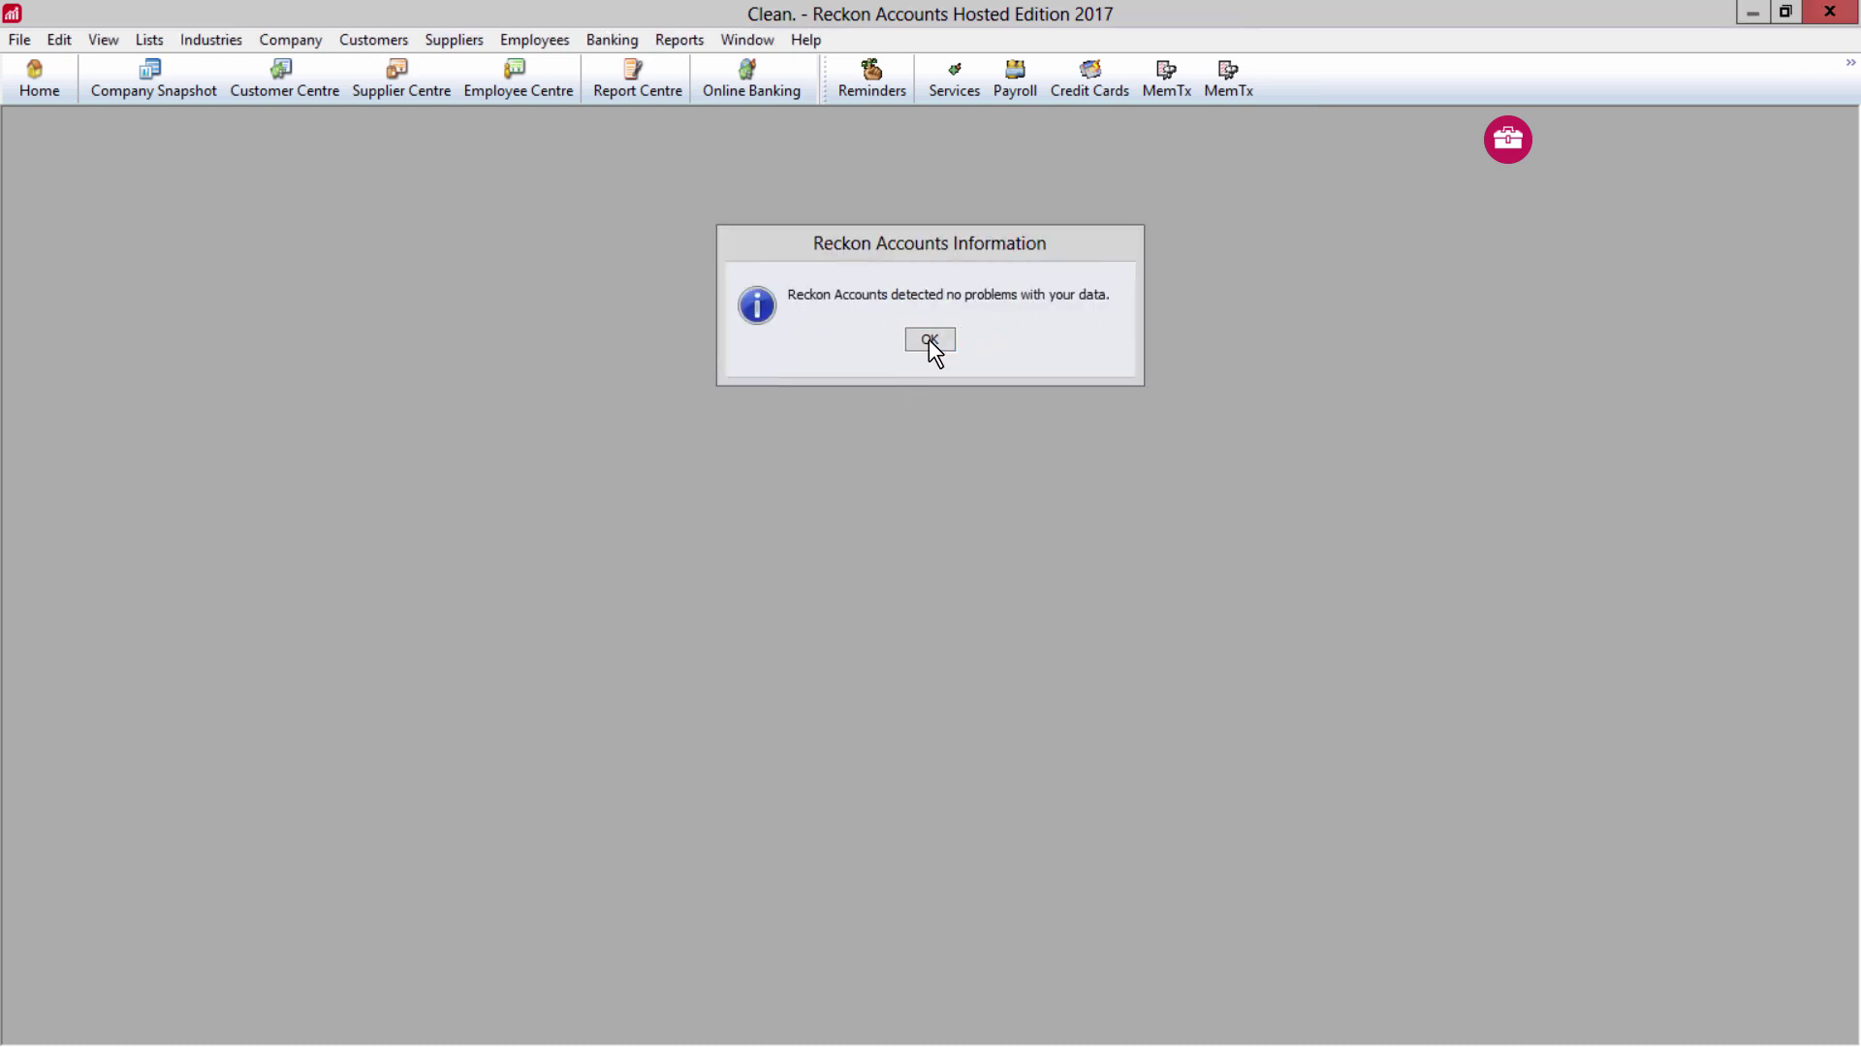
# Run Rebuild Data on the Clean company file until it completes.
pyautogui.click(22, 39)
pyautogui.moveTo(68, 233)
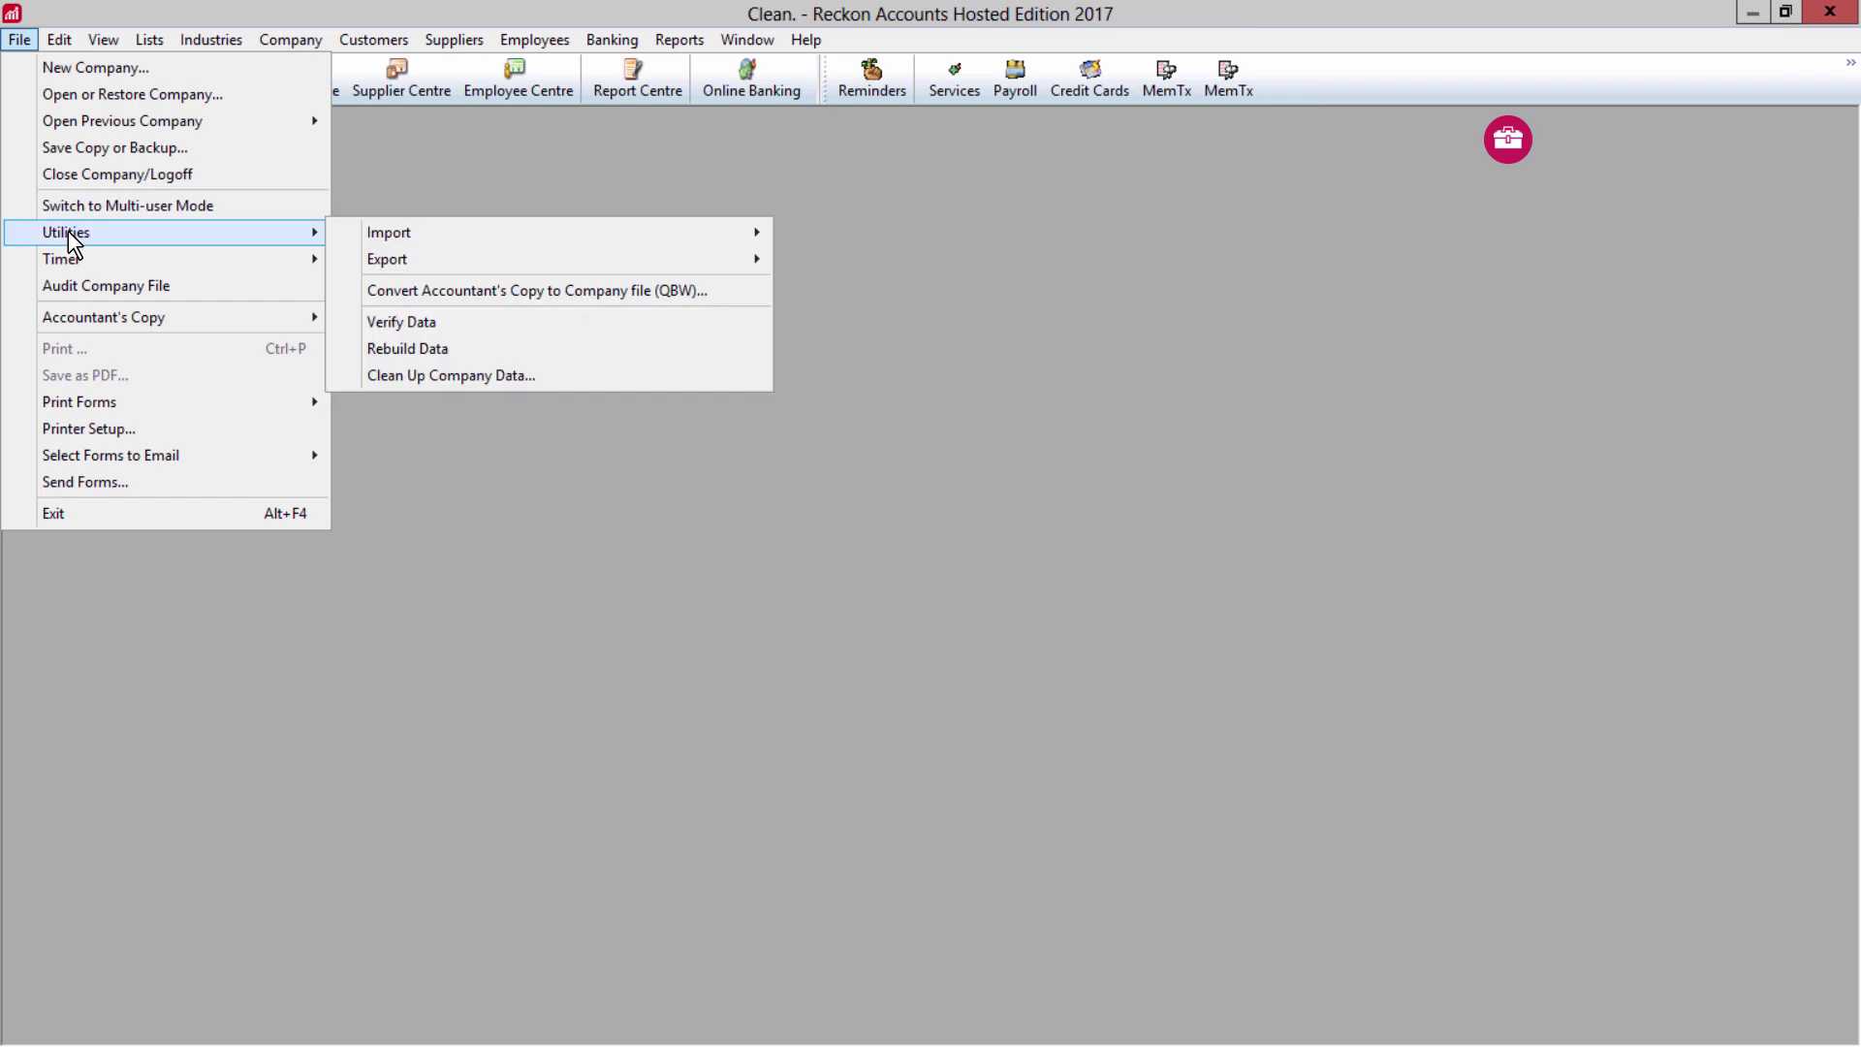
pyautogui.click(405, 349)
pyautogui.click(928, 386)
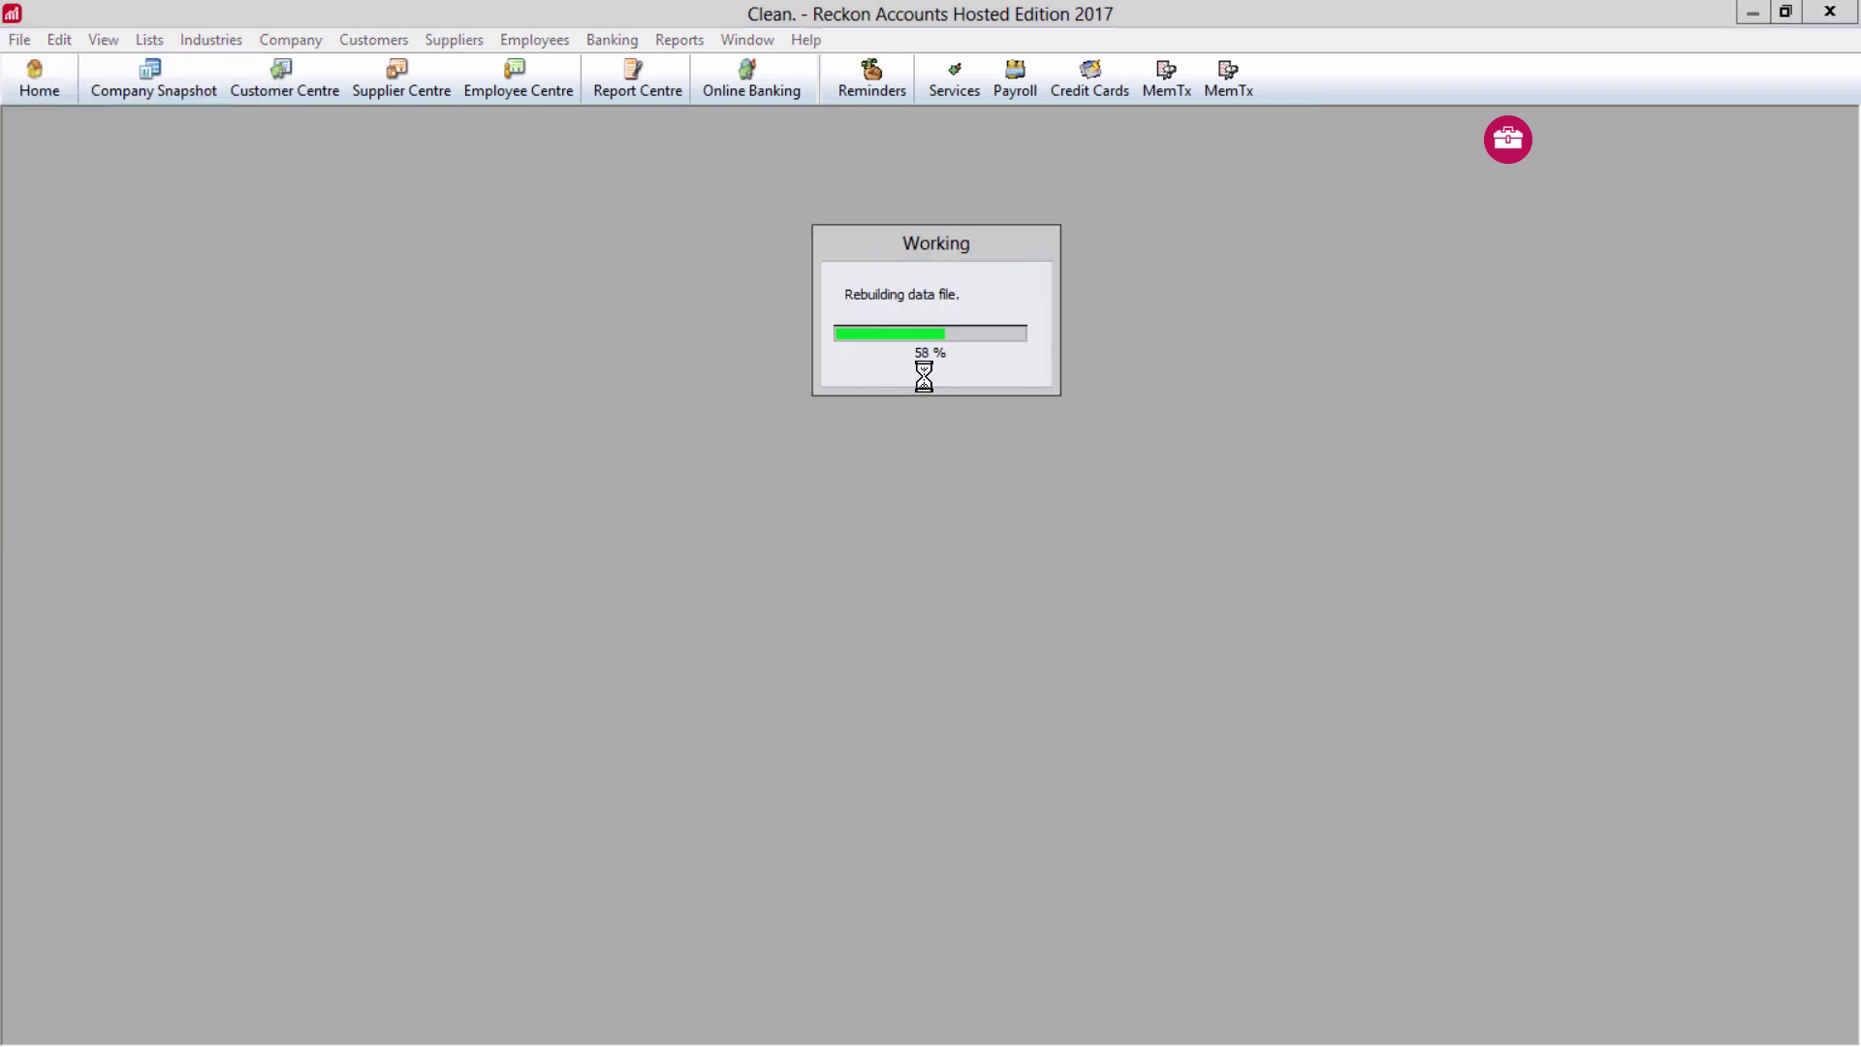
pyautogui.click(926, 339)
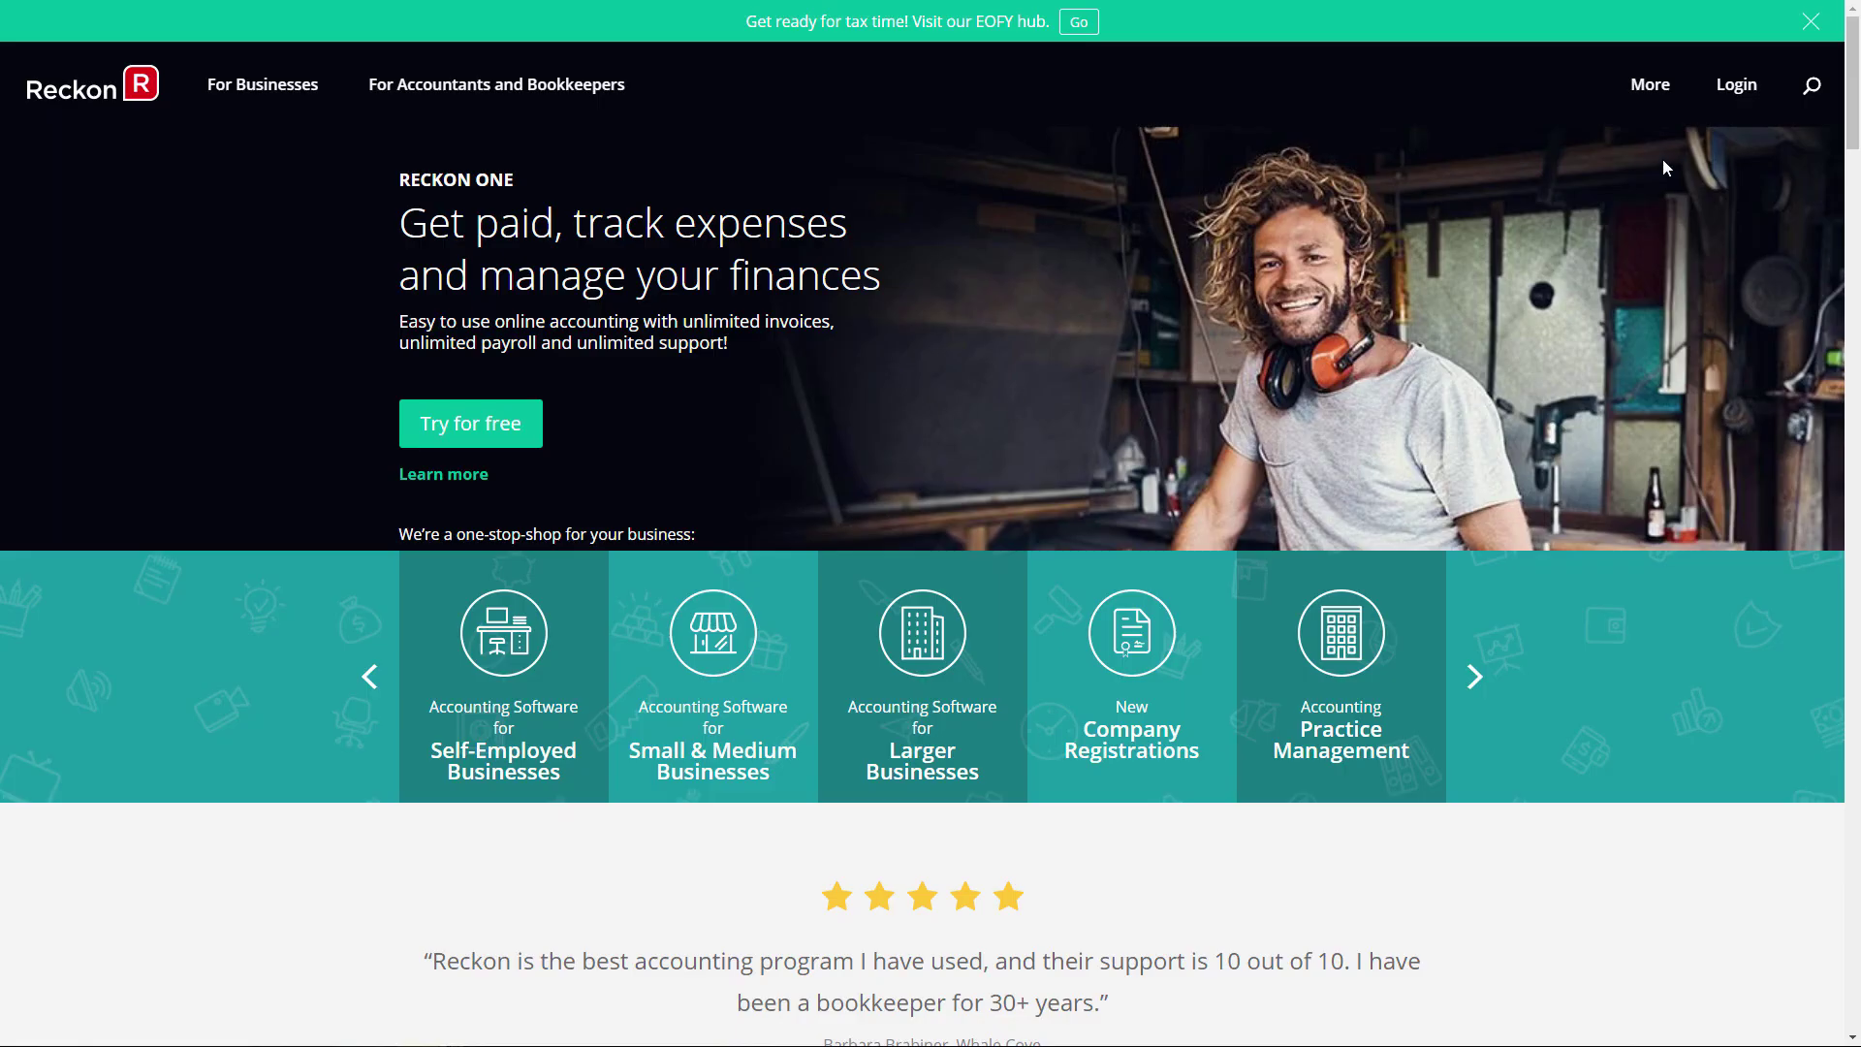
# Go from More > Support to Get help and open the Reckon knowledge browser.
pyautogui.moveTo(1649, 84)
pyautogui.click(1525, 195)
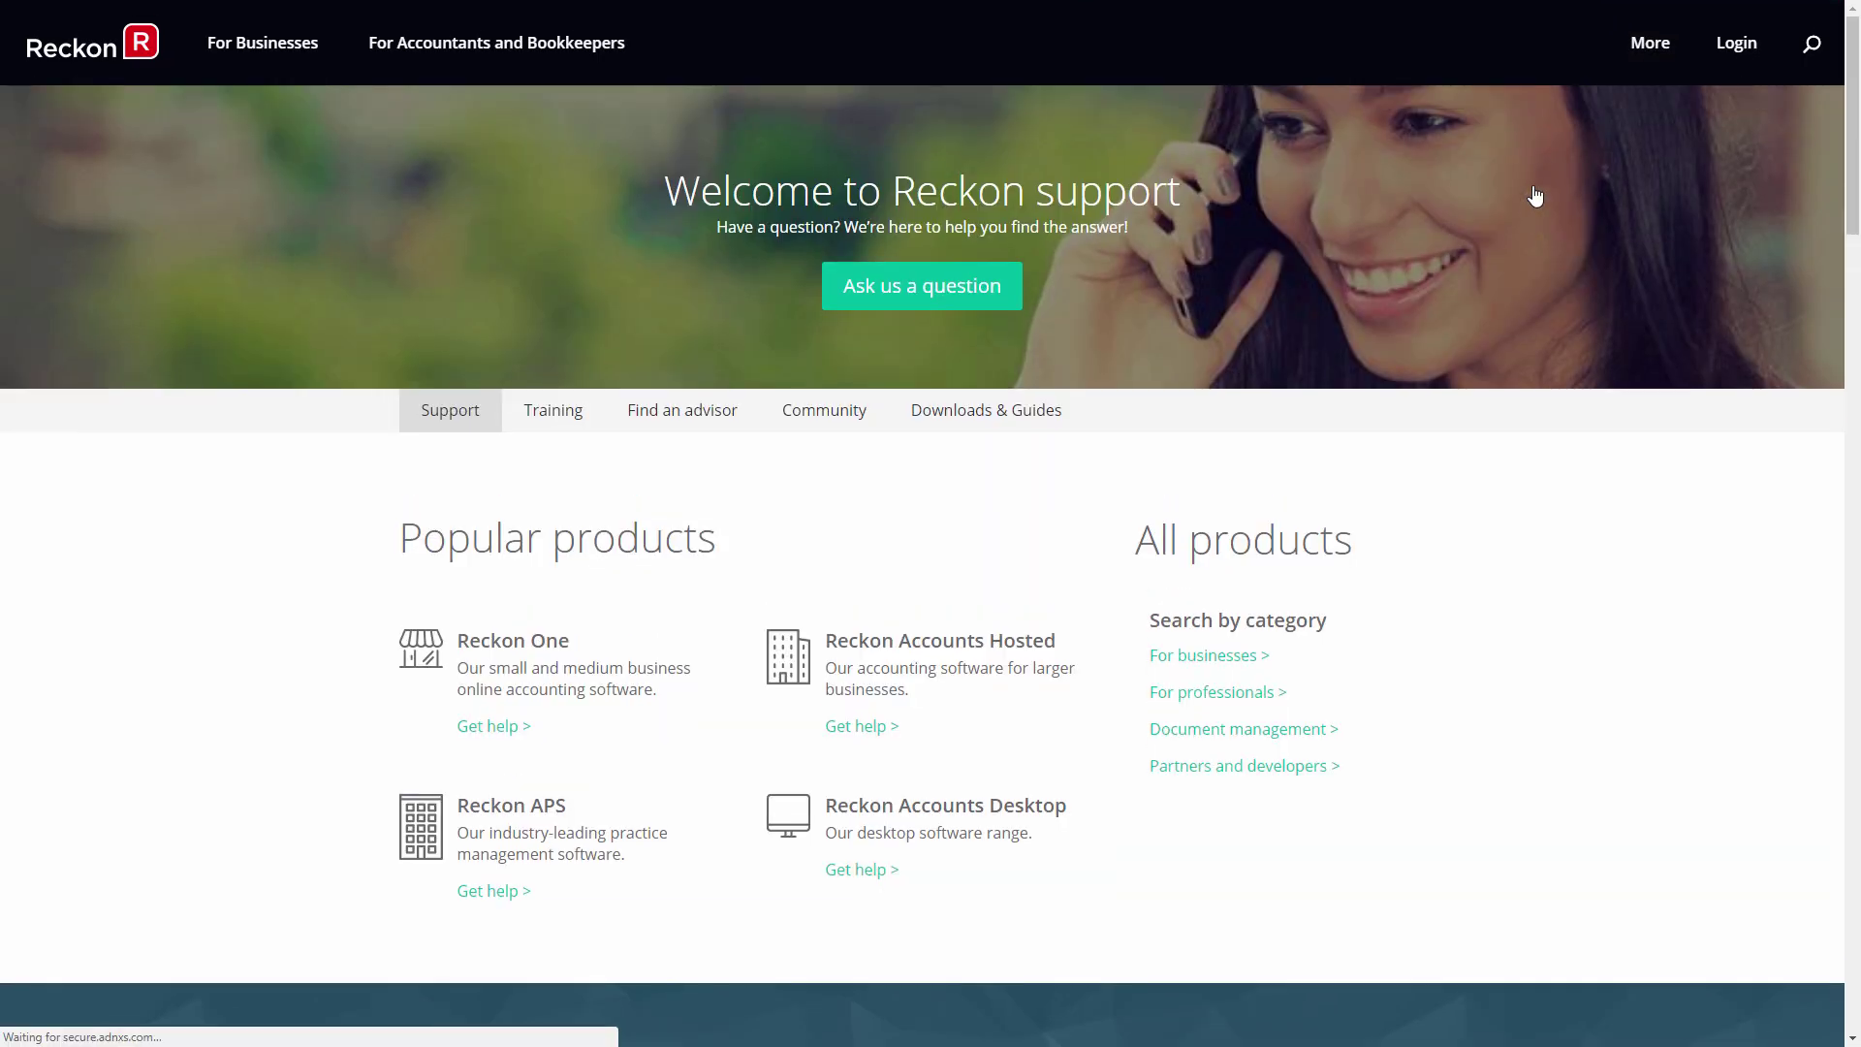
pyautogui.click(444, 422)
pyautogui.click(862, 875)
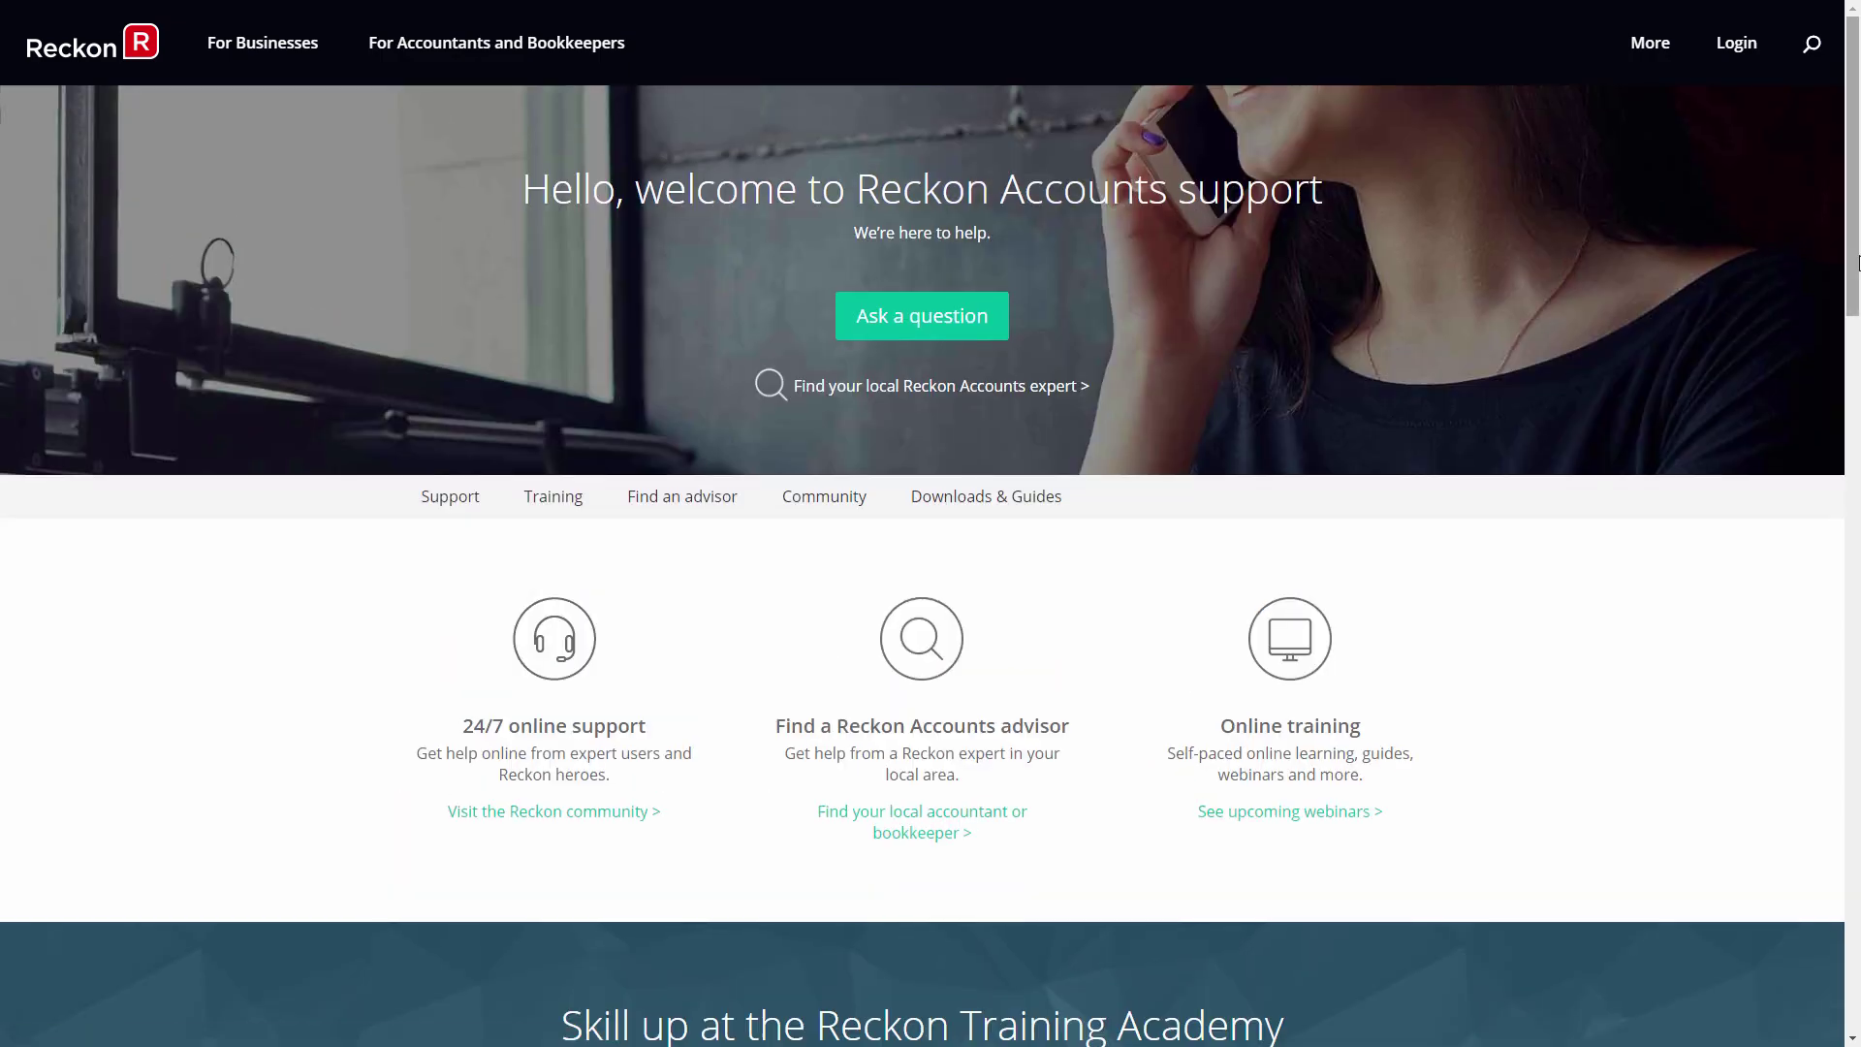
pyautogui.scroll(-15, 1858, 262)
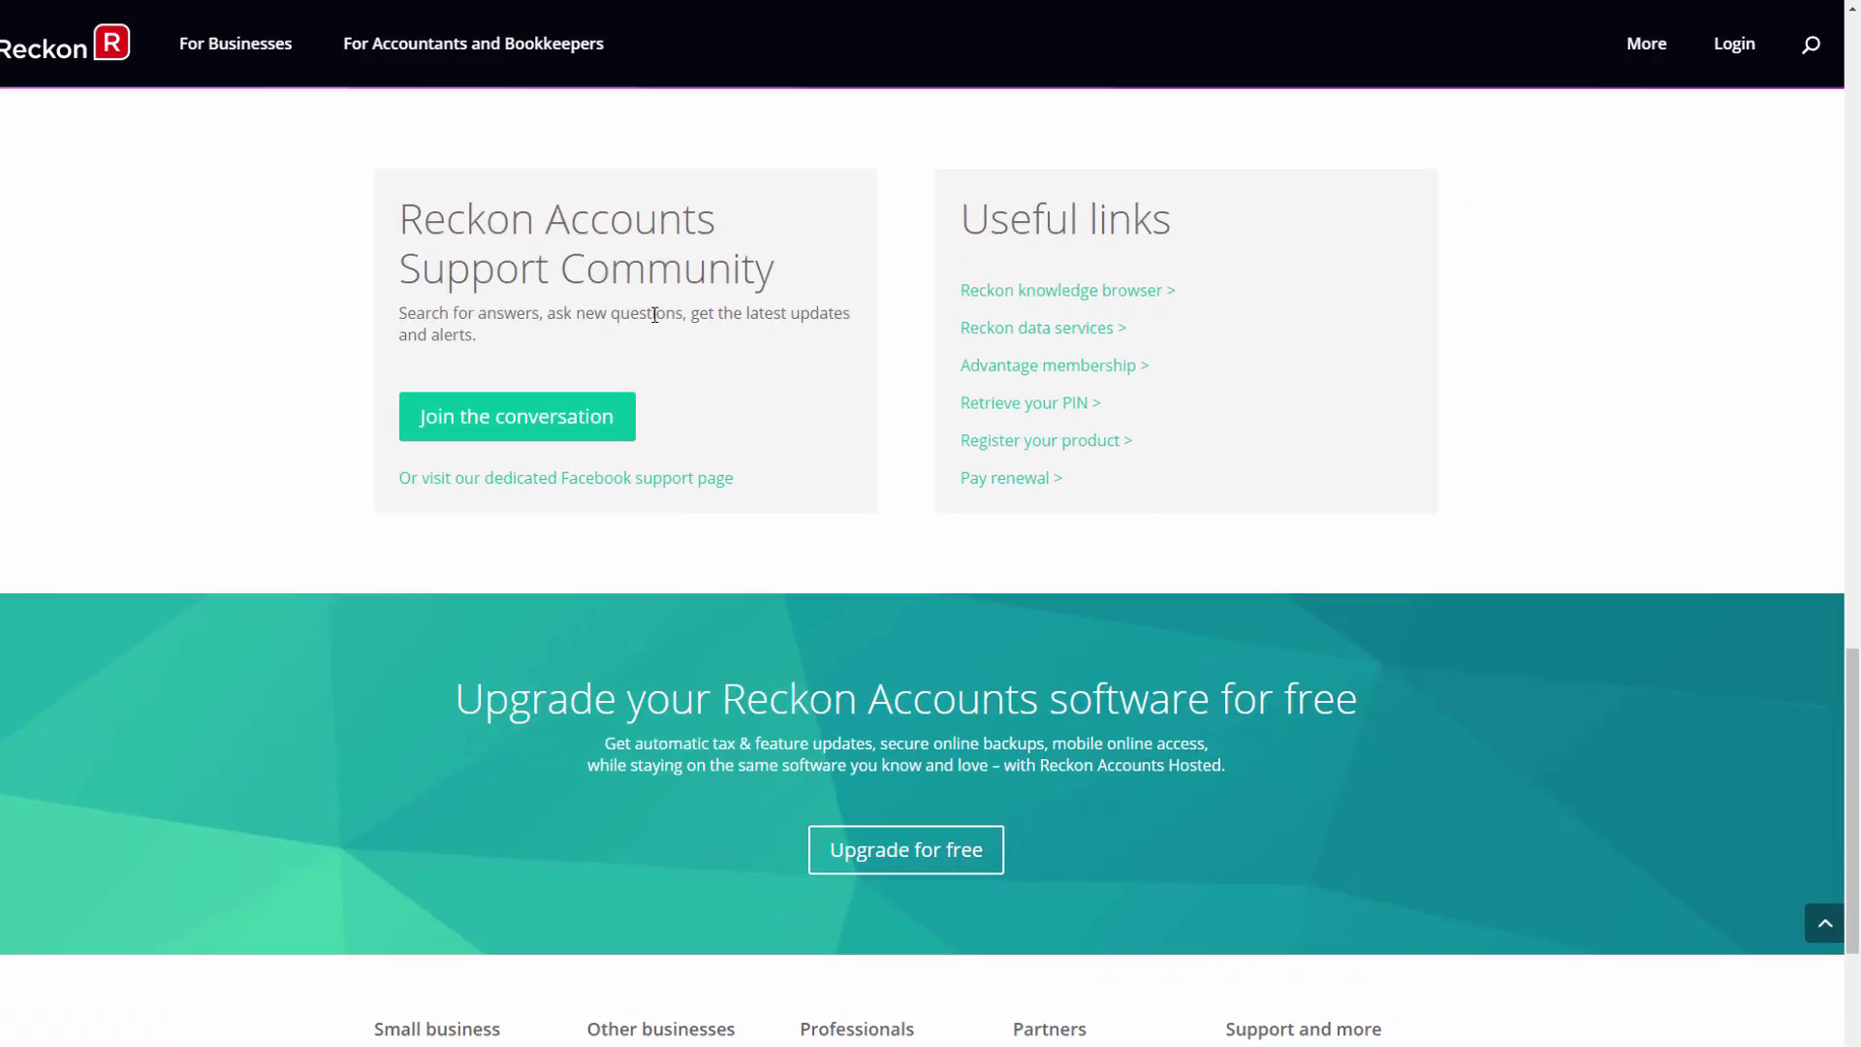
pyautogui.click(1036, 290)
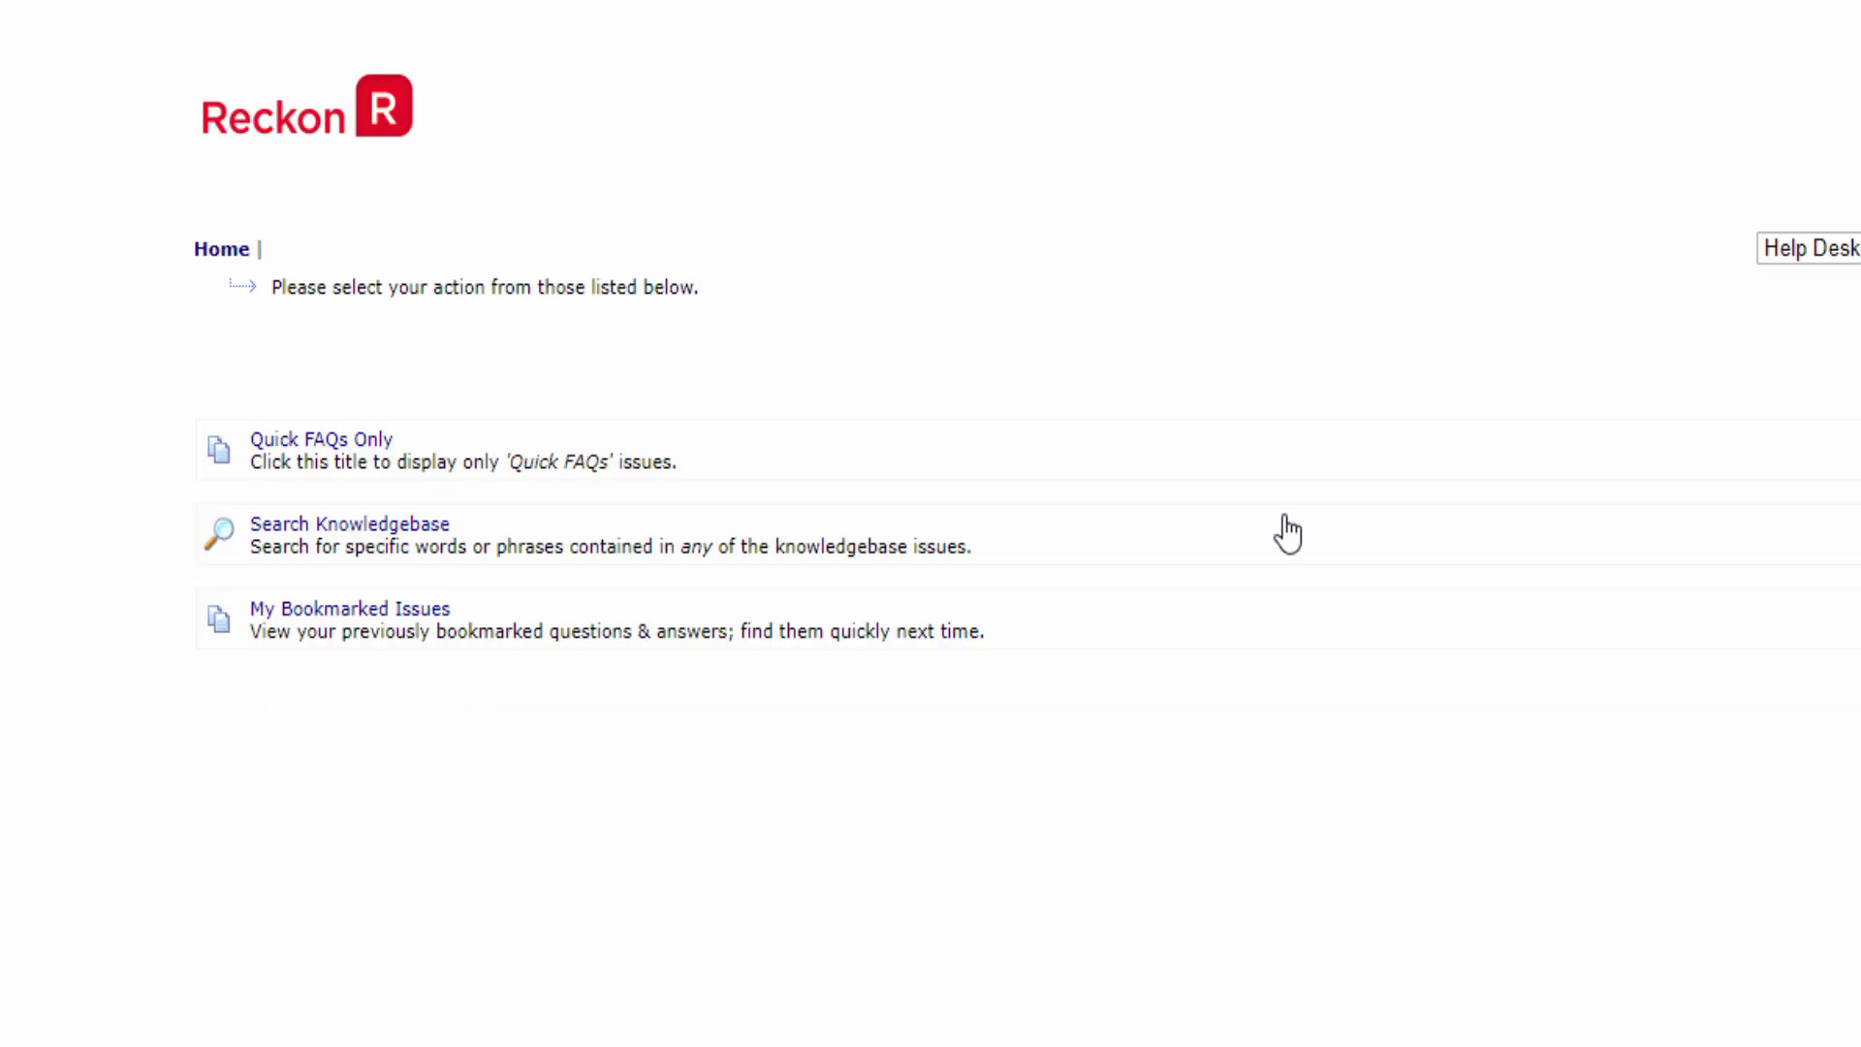
# Search the knowledgebase for 'verify item history' and open the issue 3865 article.
pyautogui.click(354, 525)
pyautogui.click(916, 541)
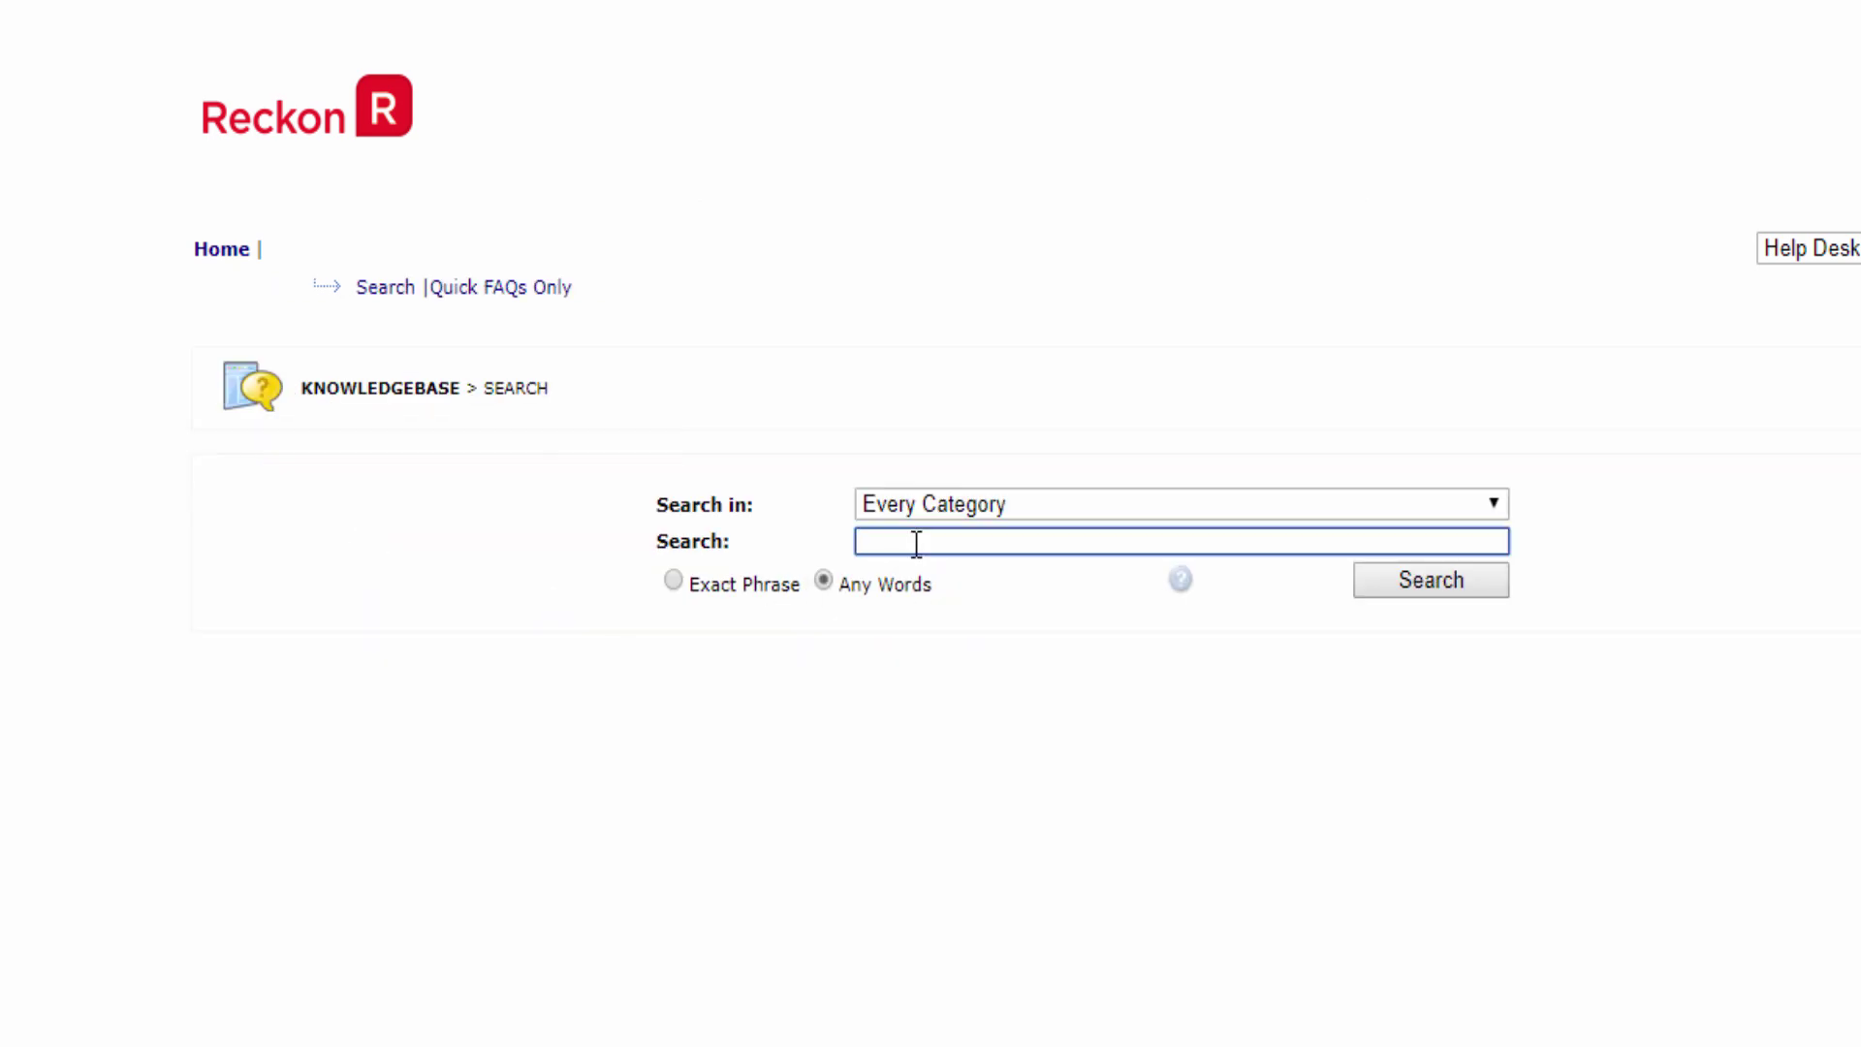
pyautogui.write('verify item history')
pyautogui.click(1425, 582)
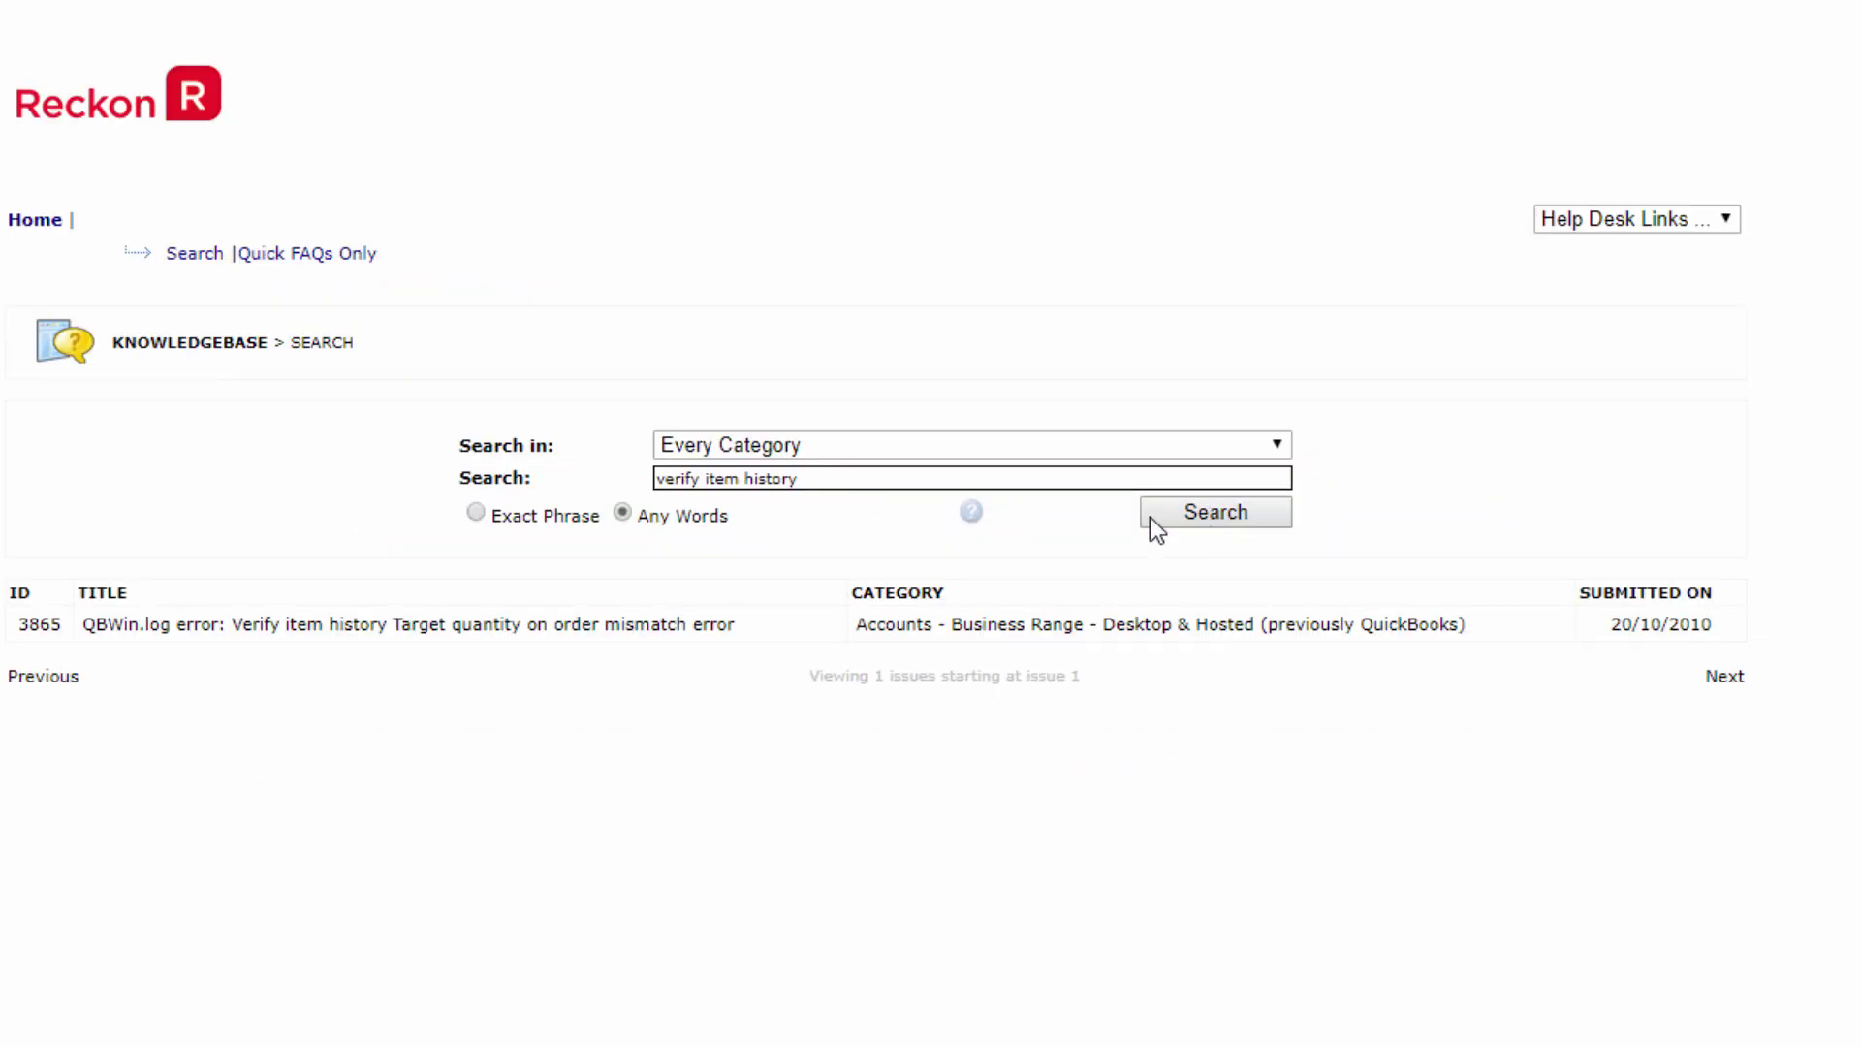
pyautogui.click(234, 632)
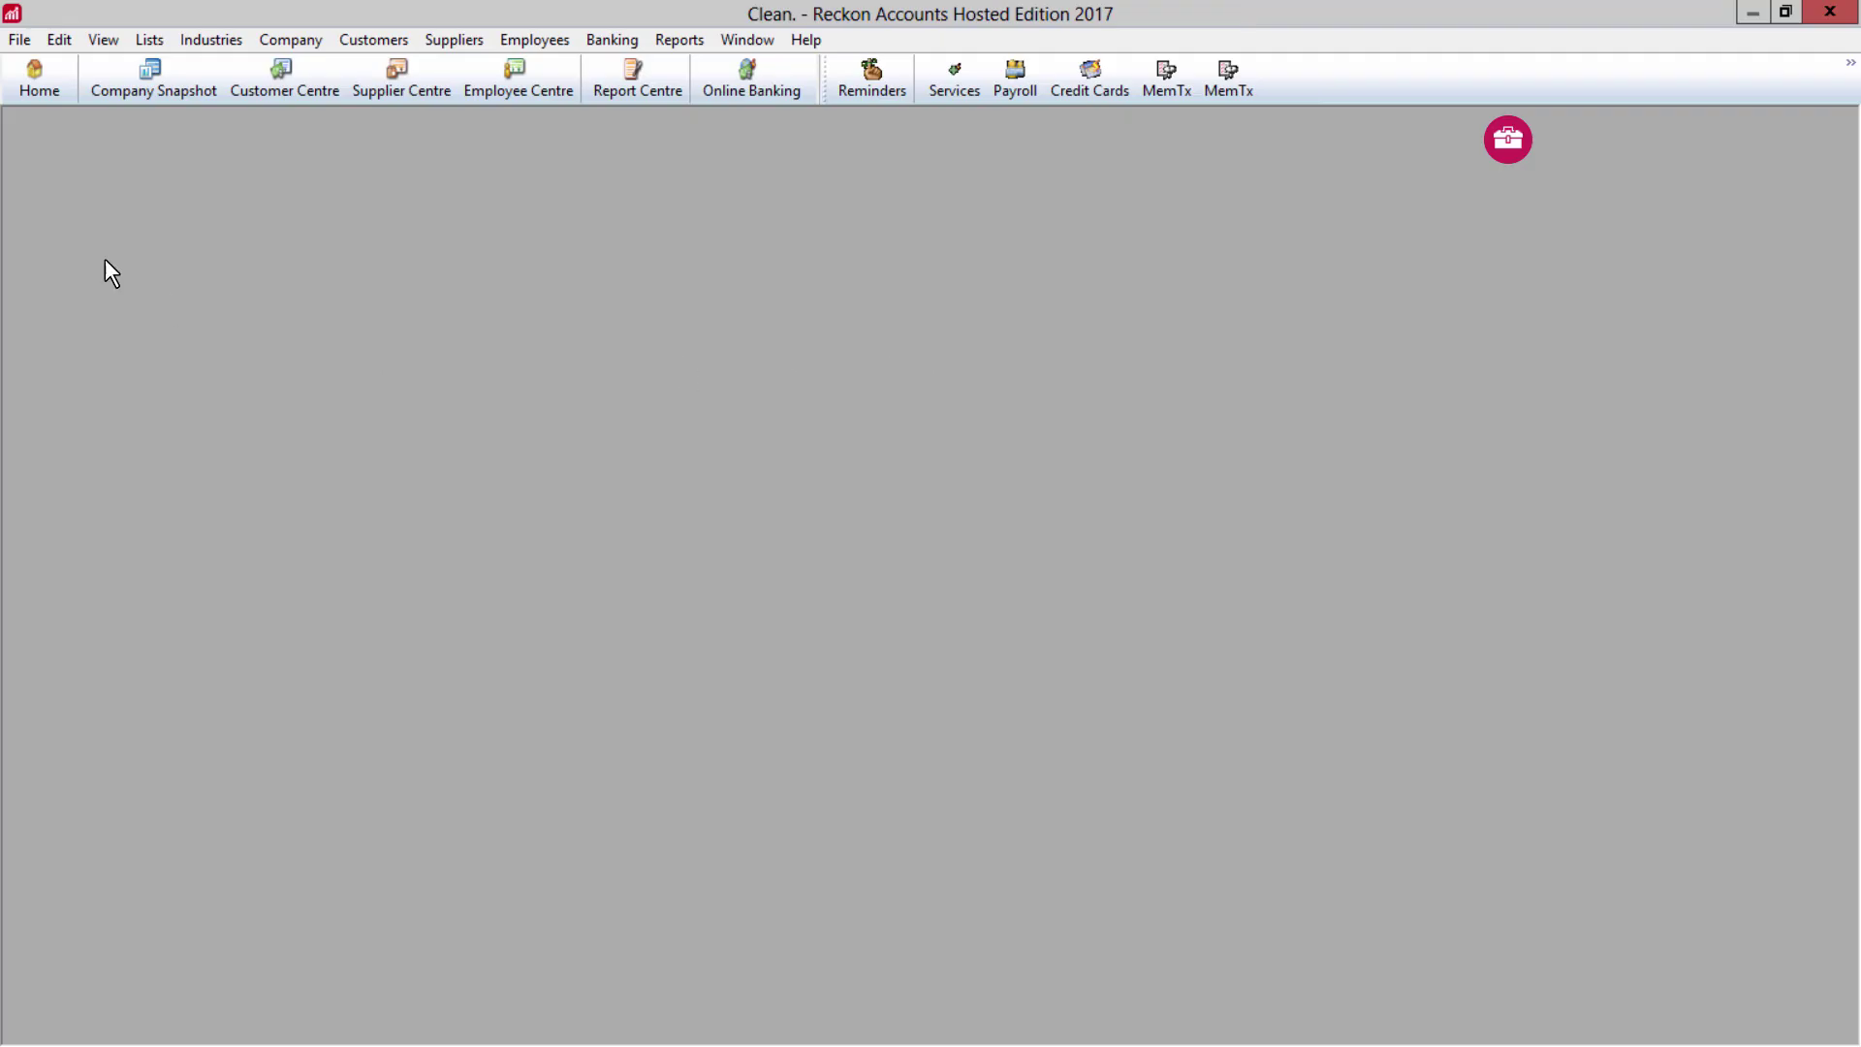
# Save a local backup of Clean as Clean (Backup May 30,2018 04 27 PM).QBB.
pyautogui.click(19, 40)
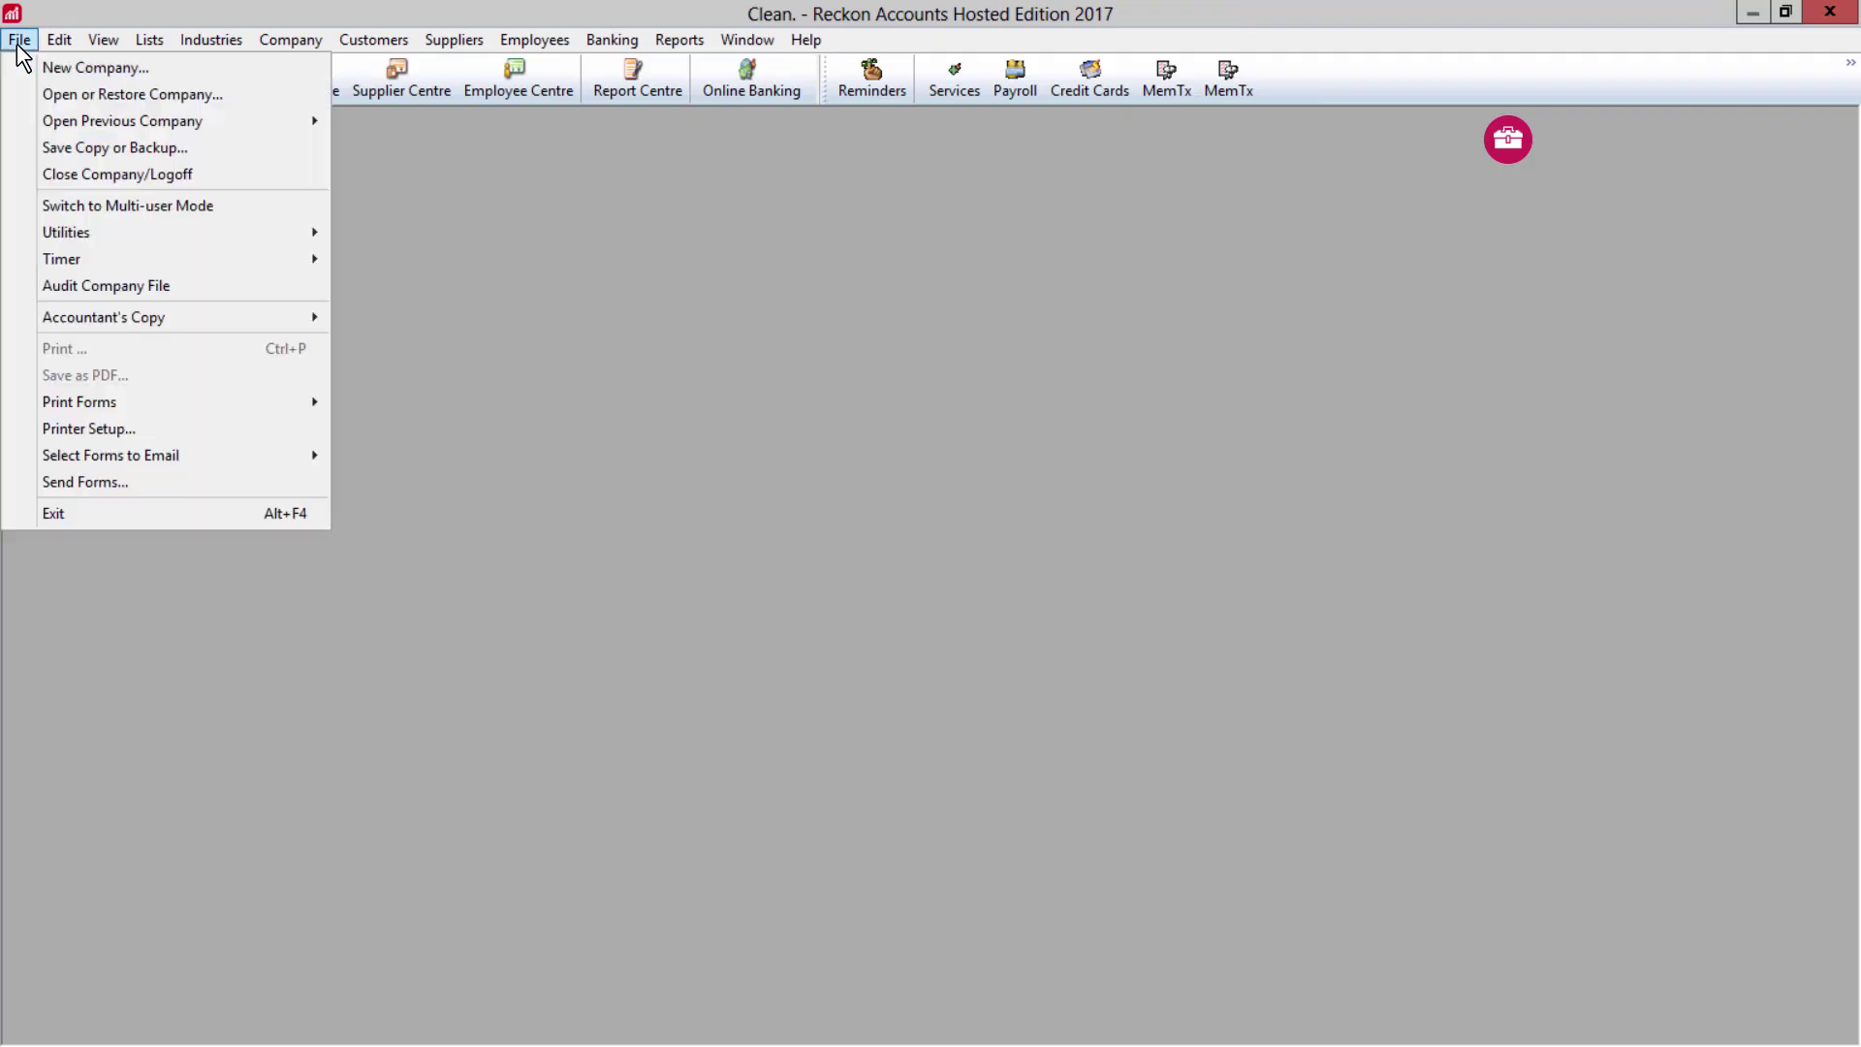
pyautogui.click(75, 147)
pyautogui.click(878, 946)
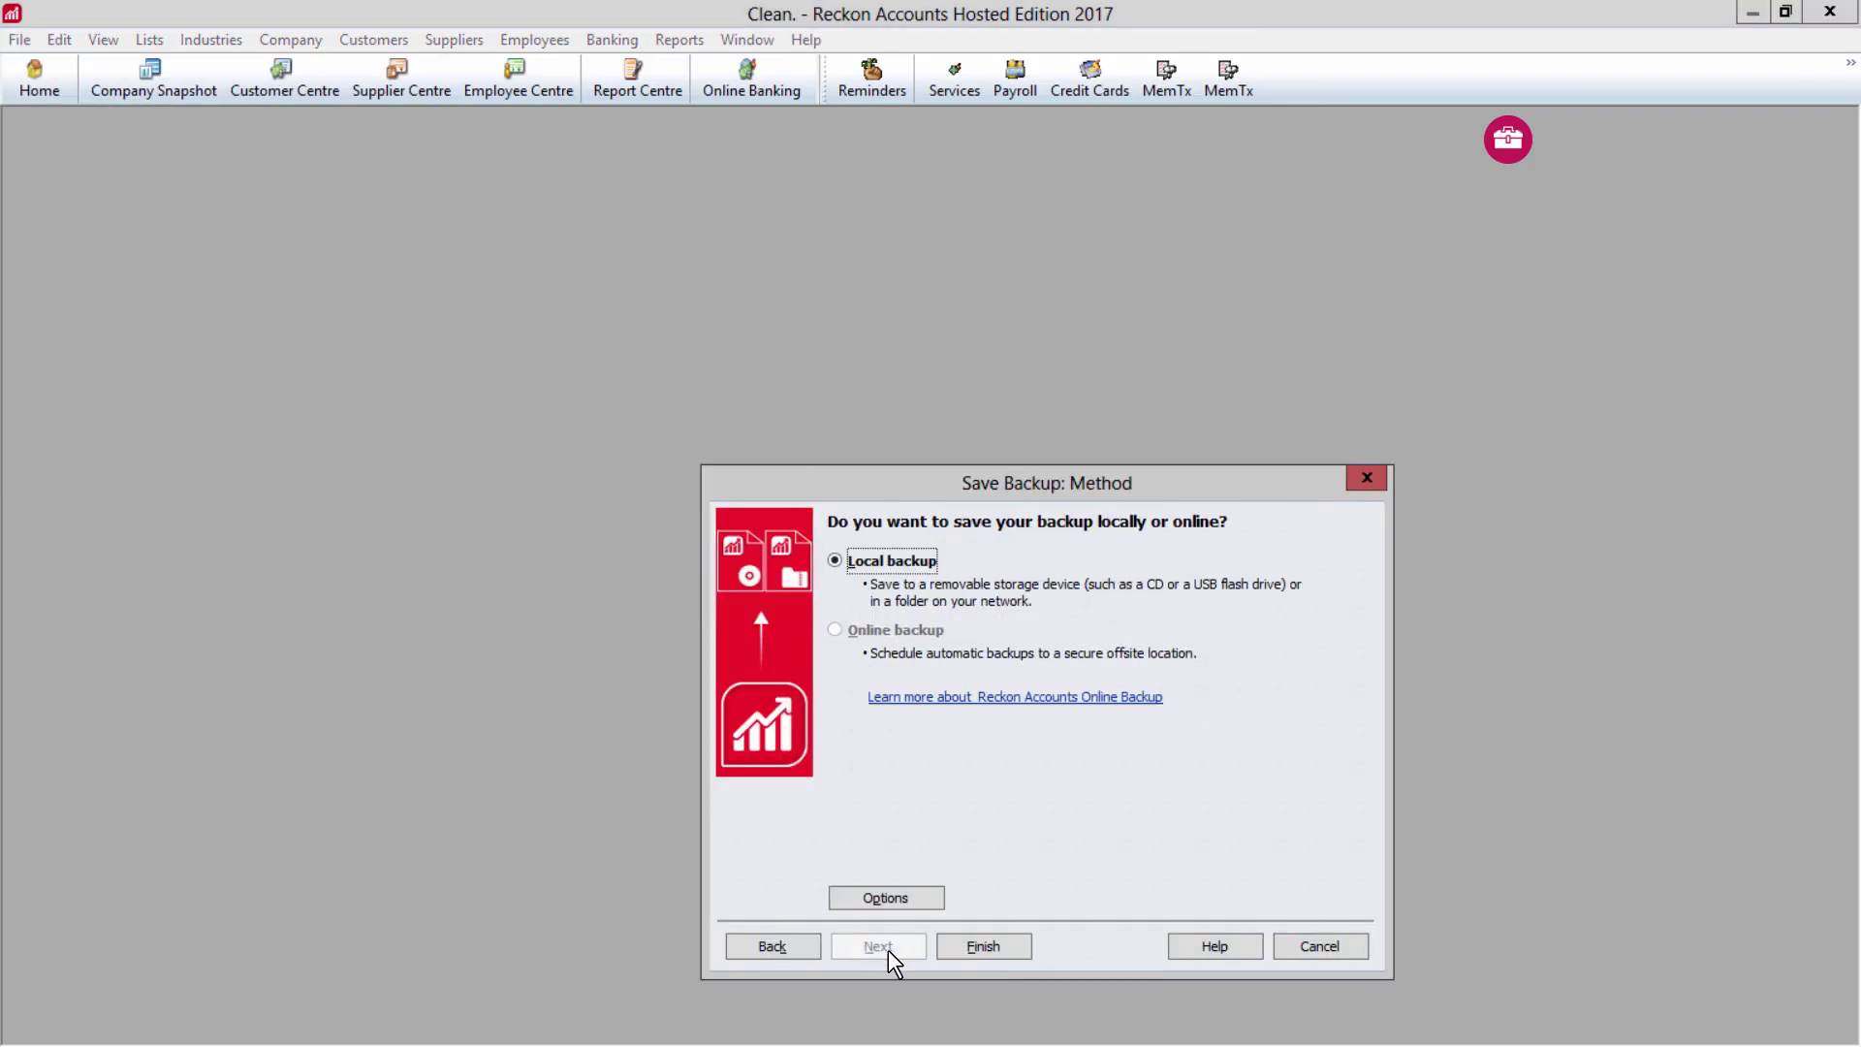
pyautogui.click(895, 898)
pyautogui.click(822, 671)
pyautogui.click(981, 940)
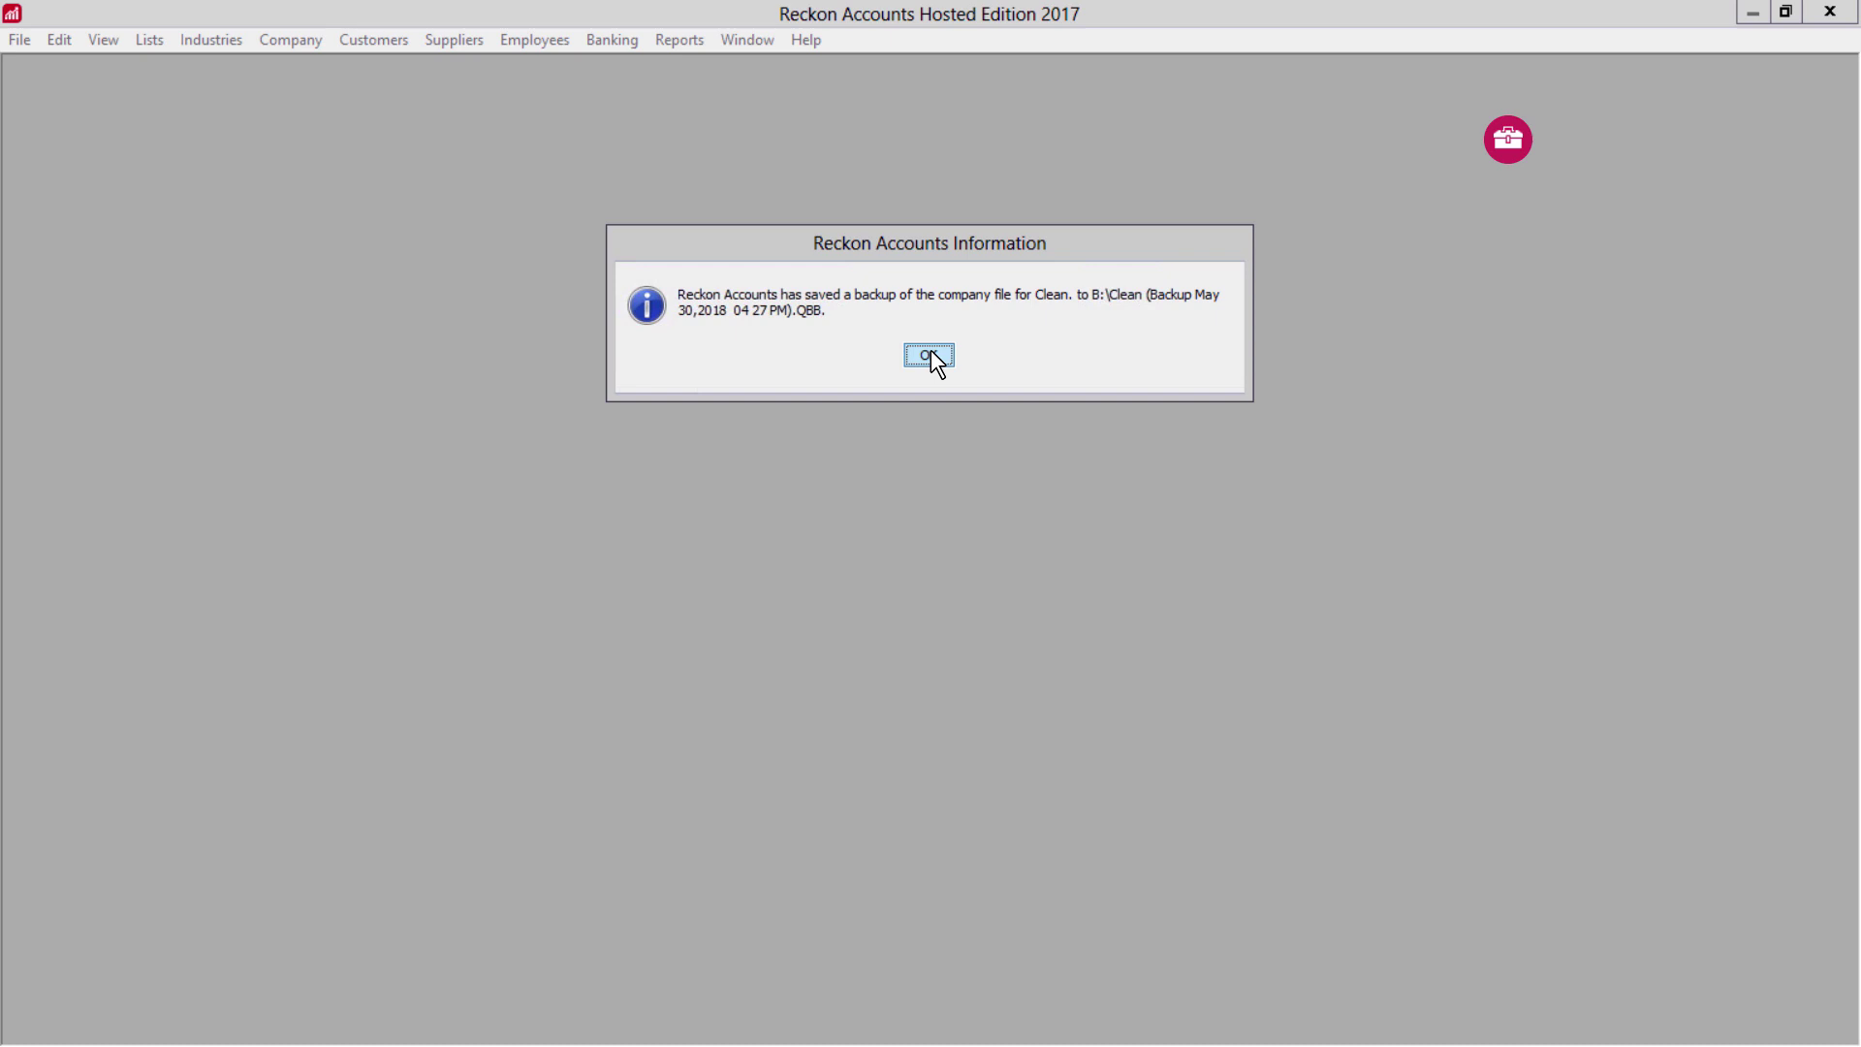
pyautogui.click(928, 356)
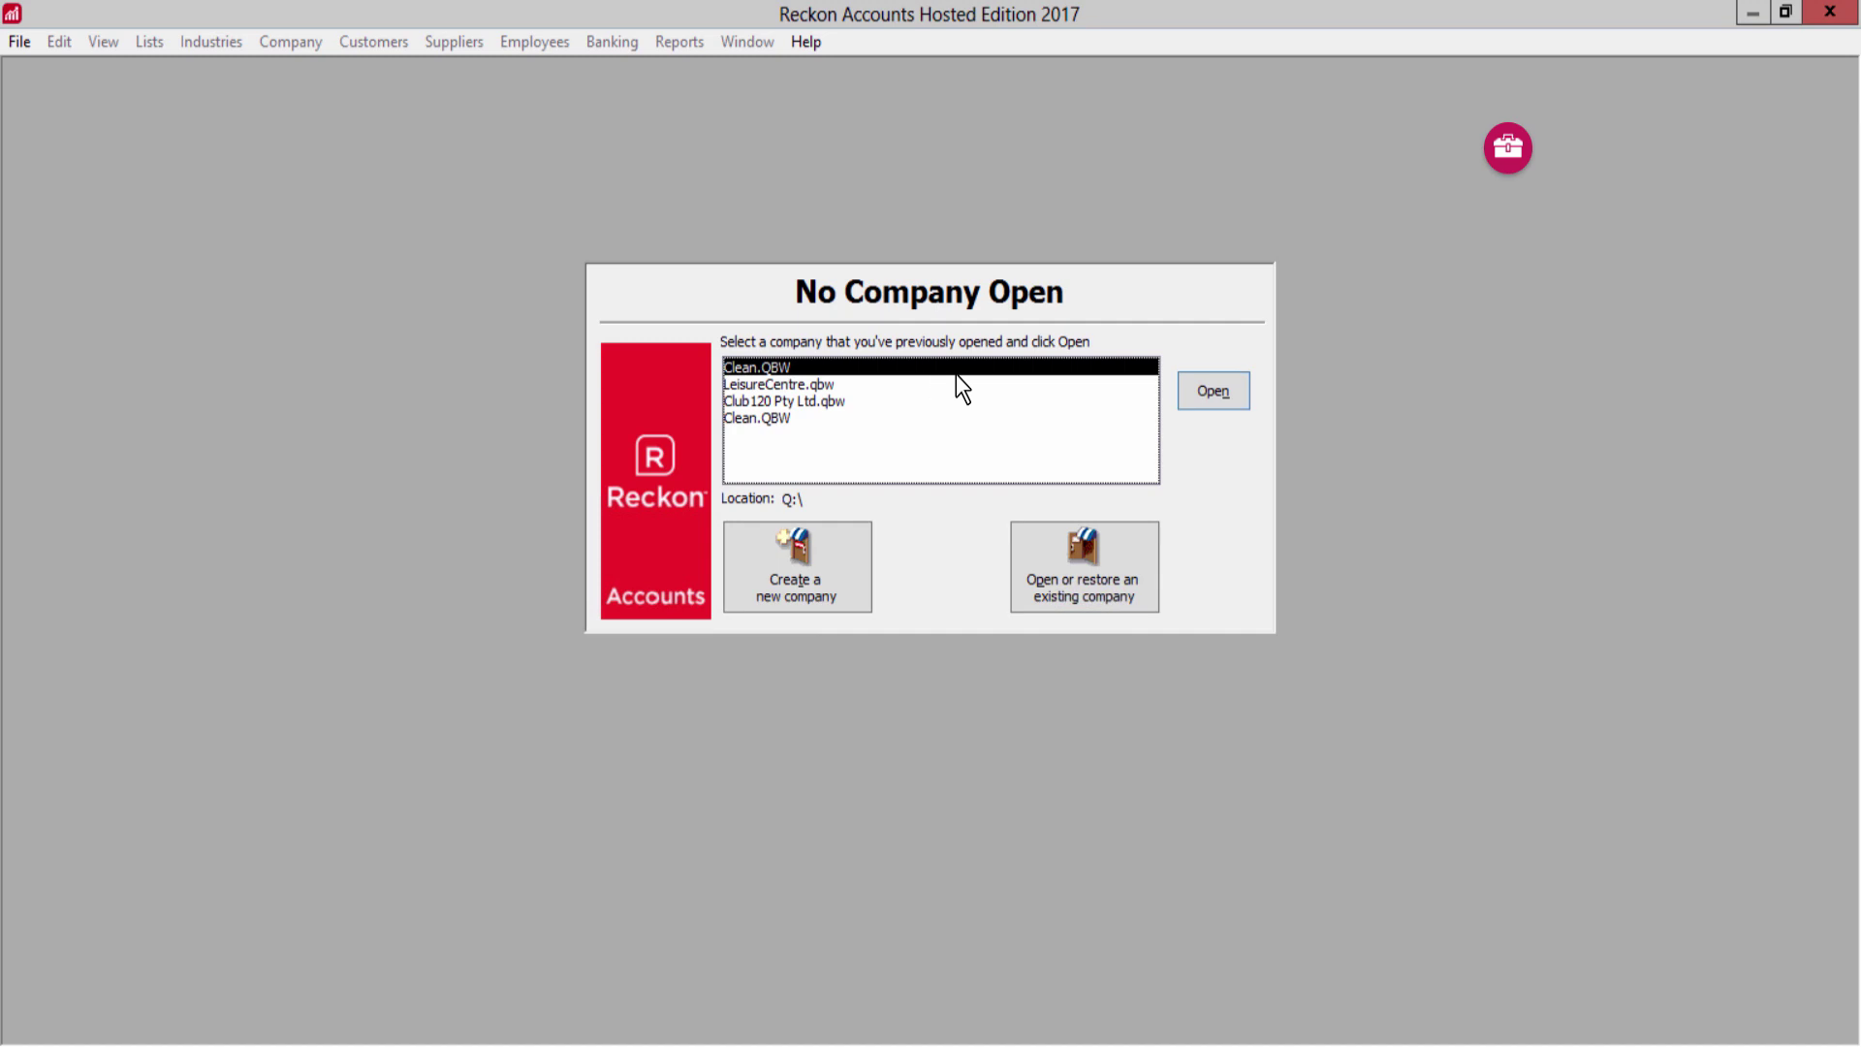
# From Download files, download the May 30 04:27 PM Clean backup from My Backup (B:).
pyautogui.click(1508, 150)
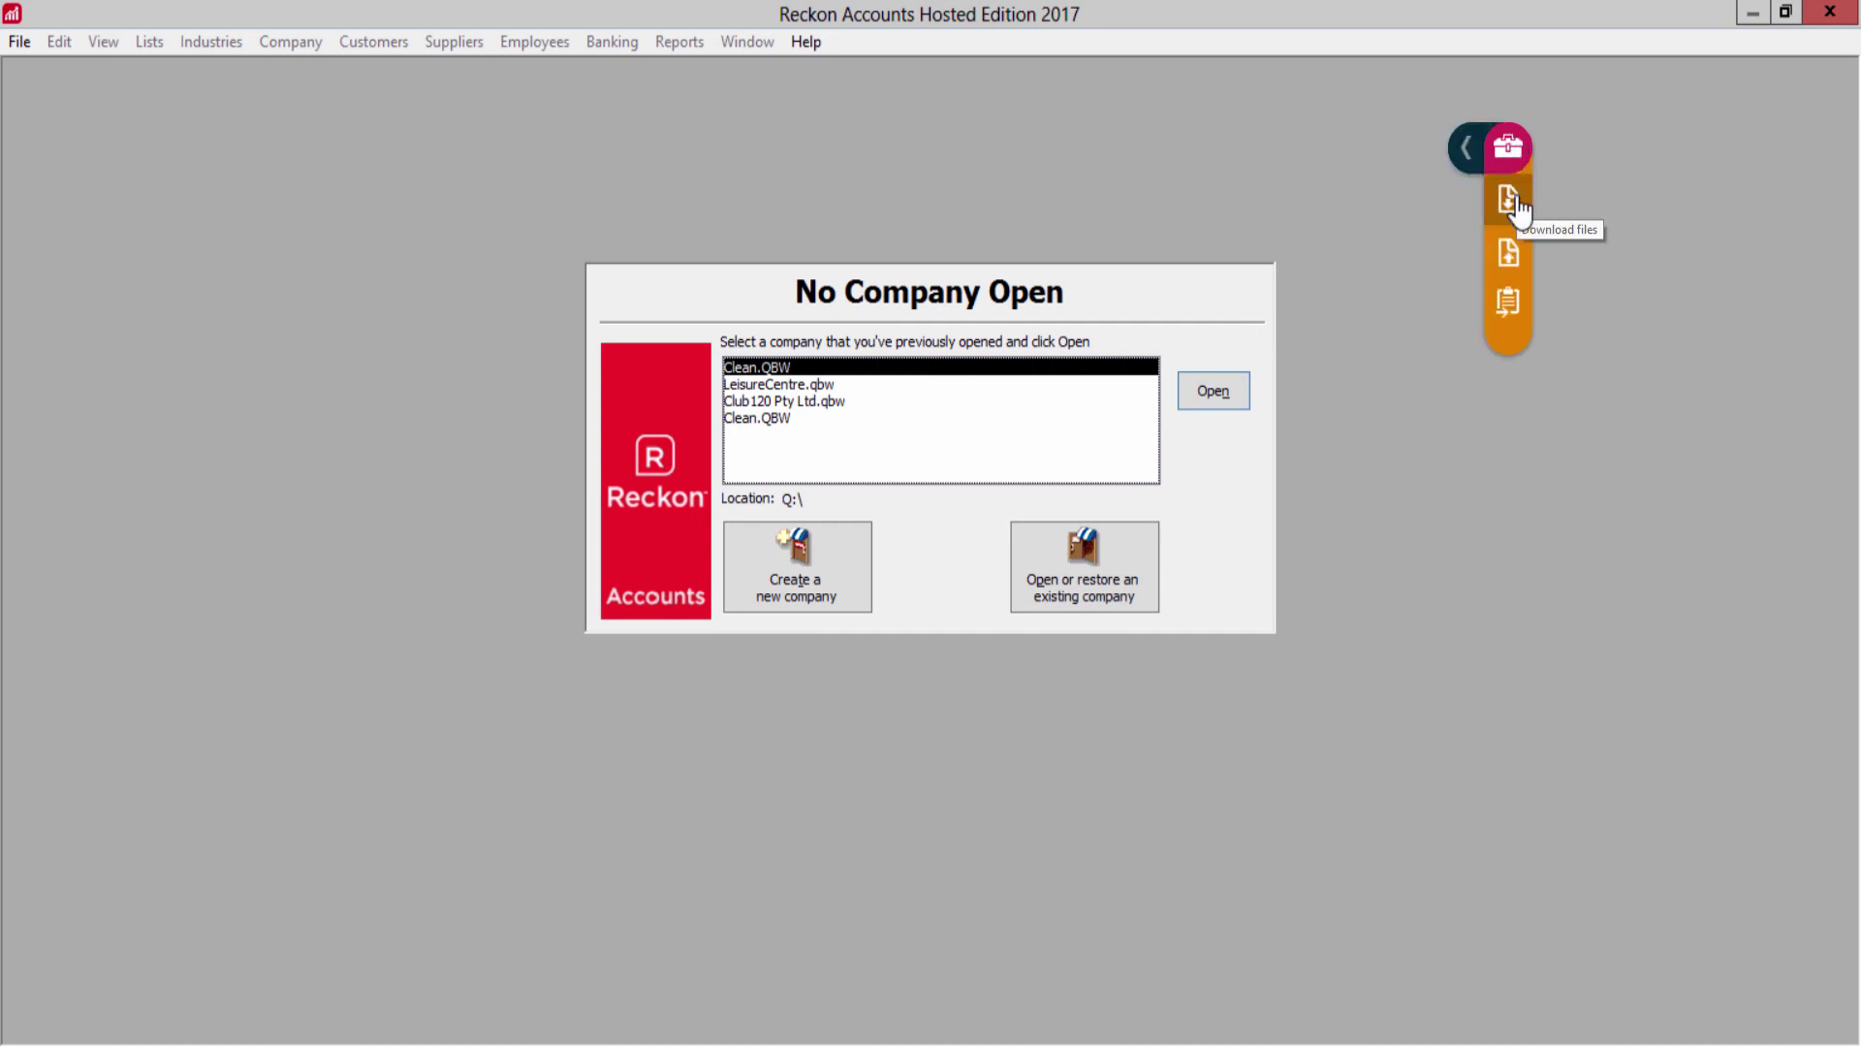
pyautogui.click(1508, 200)
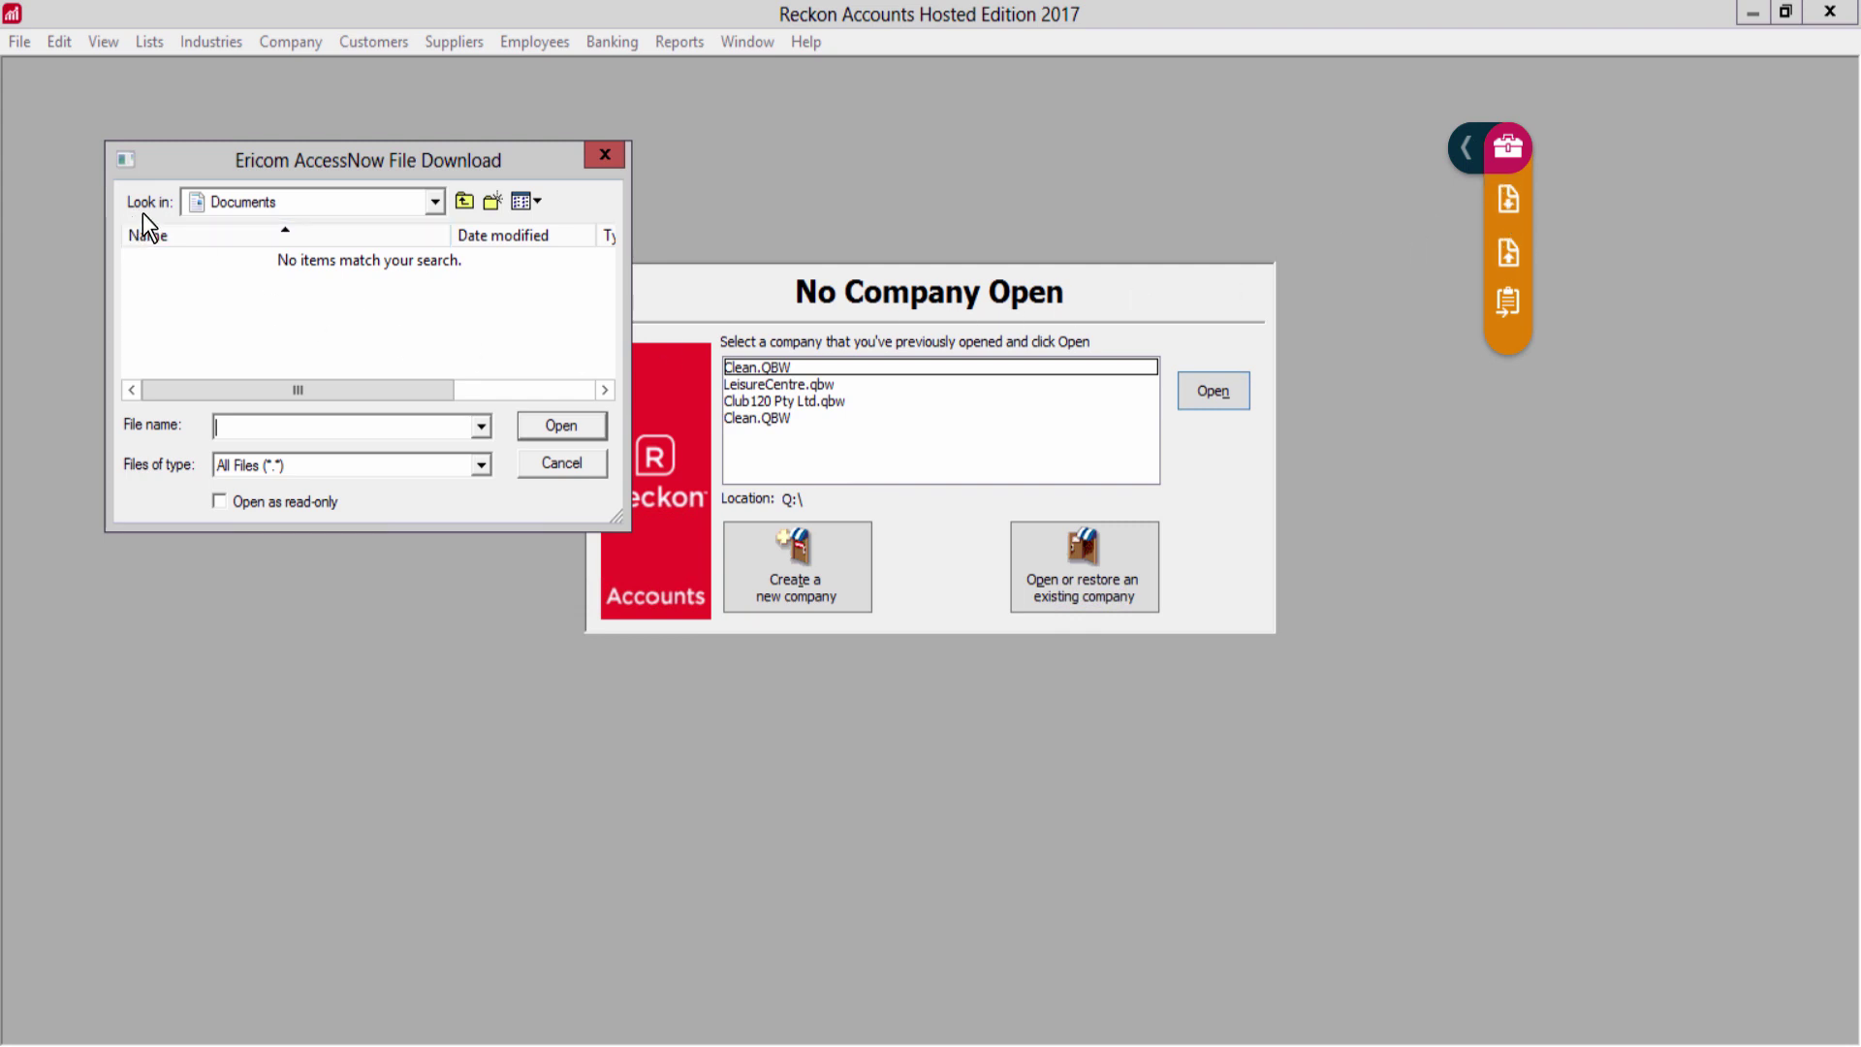
pyautogui.click(391, 201)
pyautogui.click(311, 283)
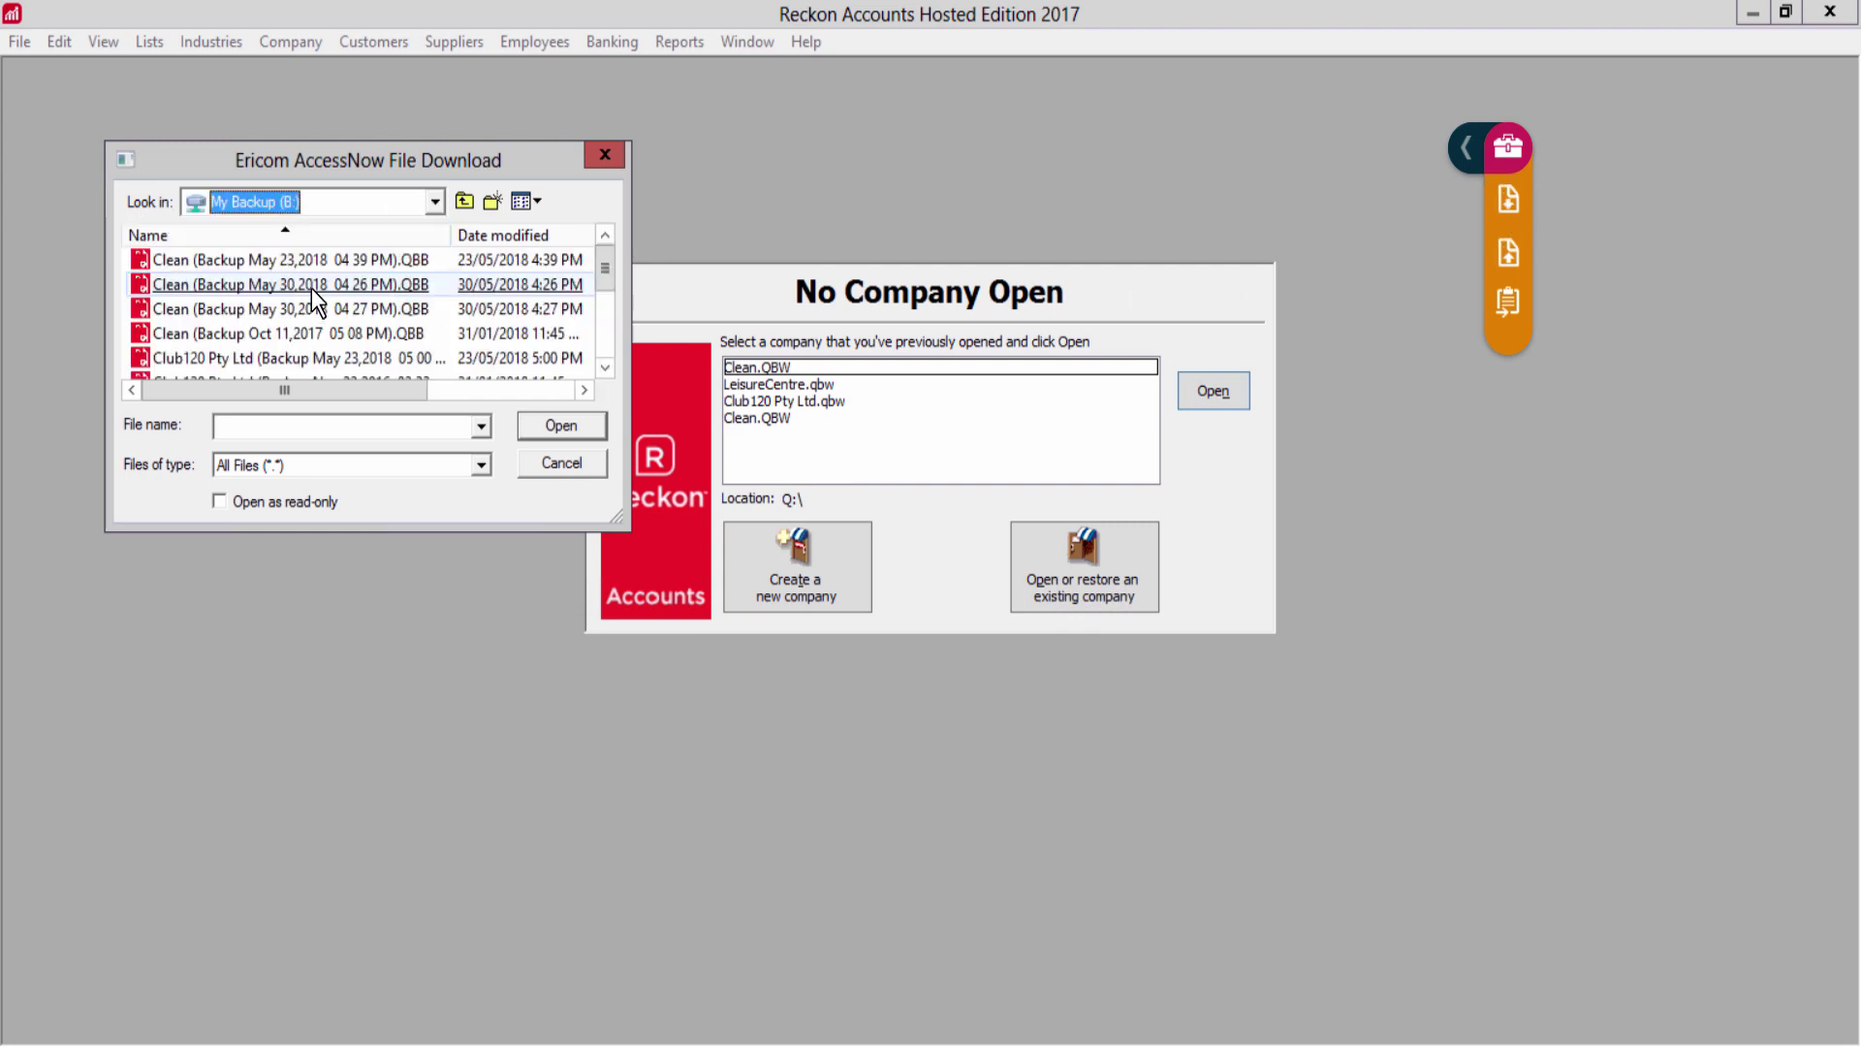
pyautogui.click(311, 288)
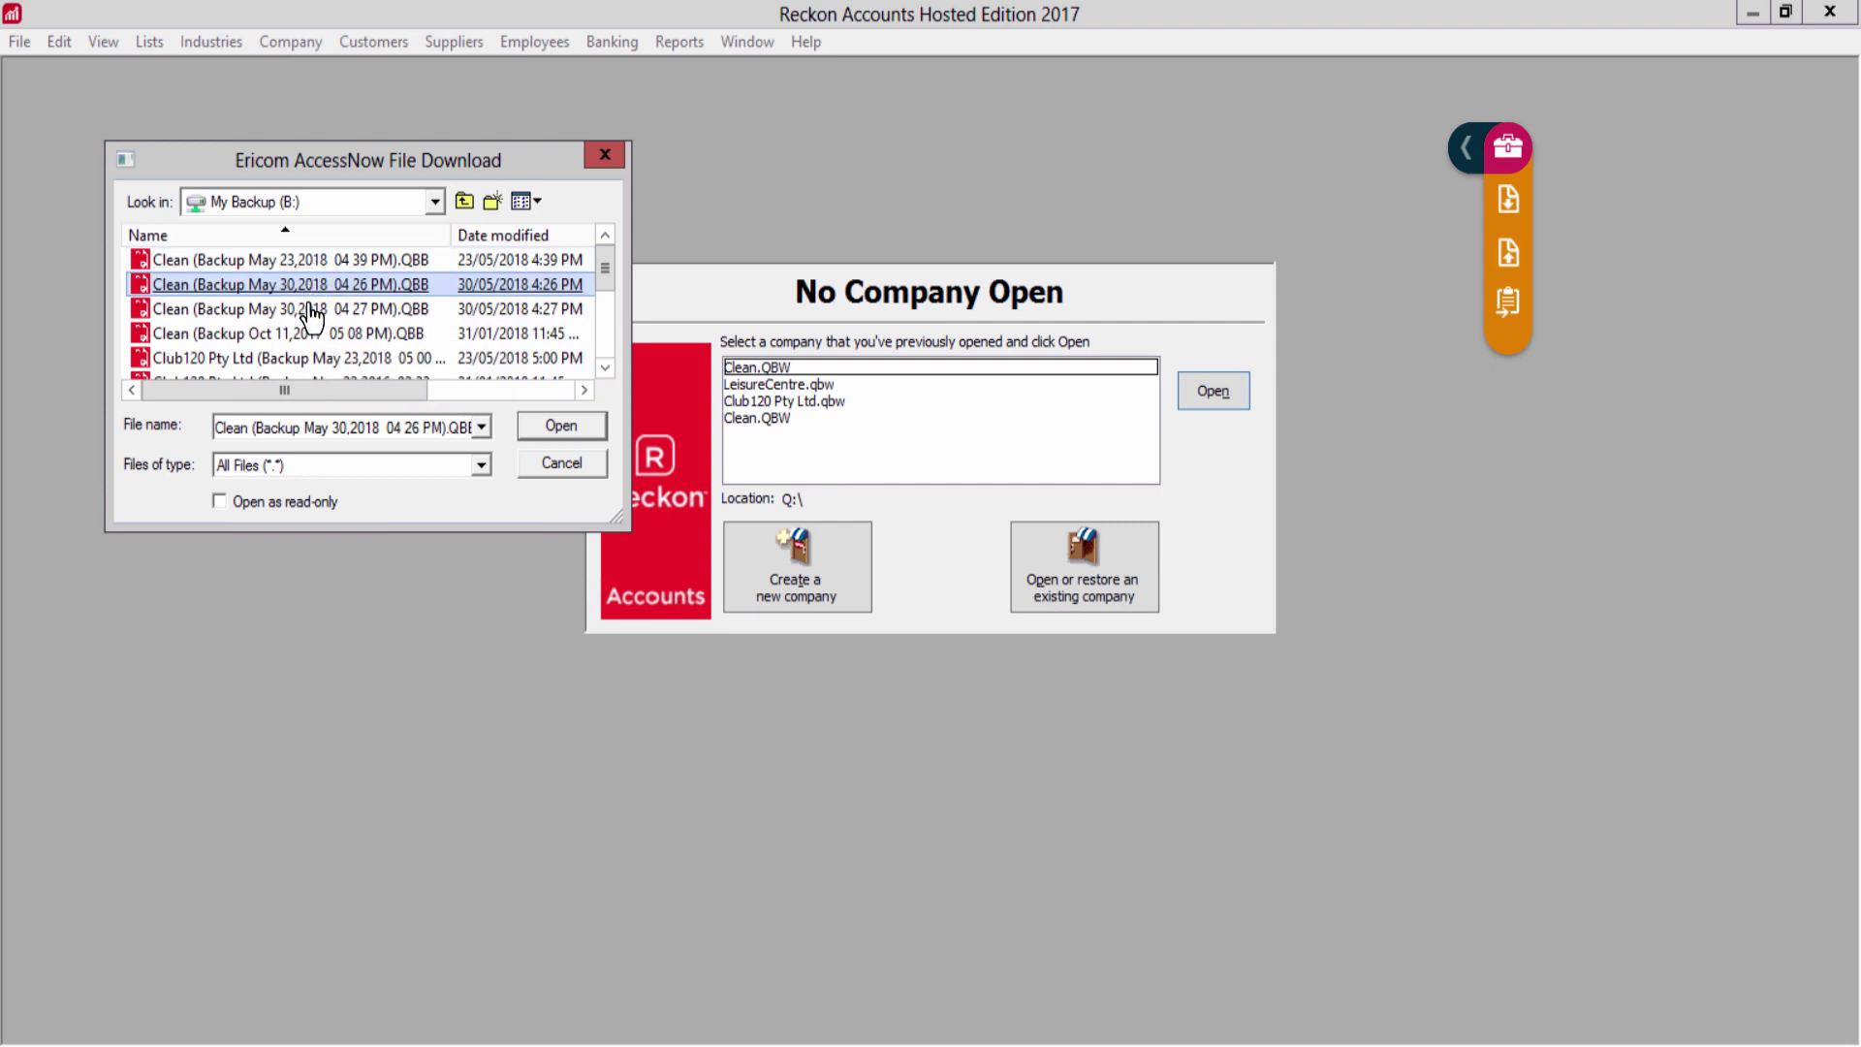
pyautogui.click(309, 308)
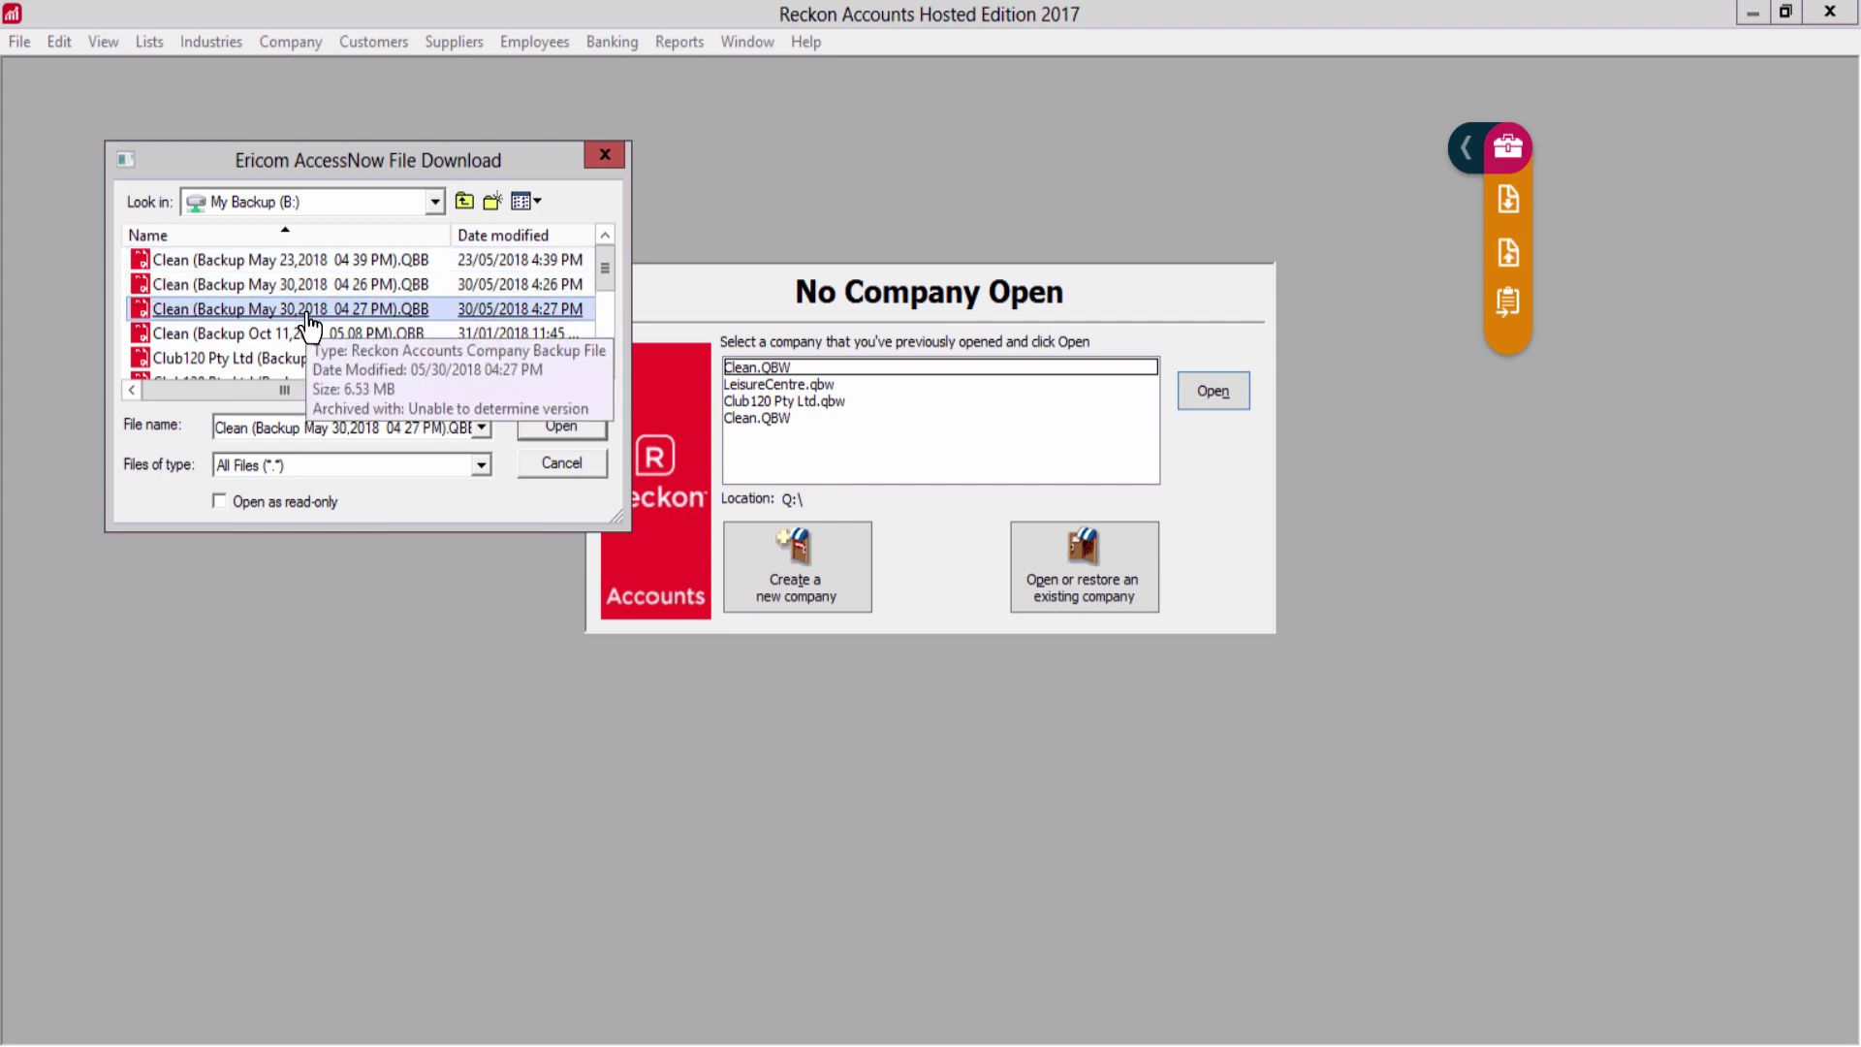
pyautogui.doubleClick(308, 308)
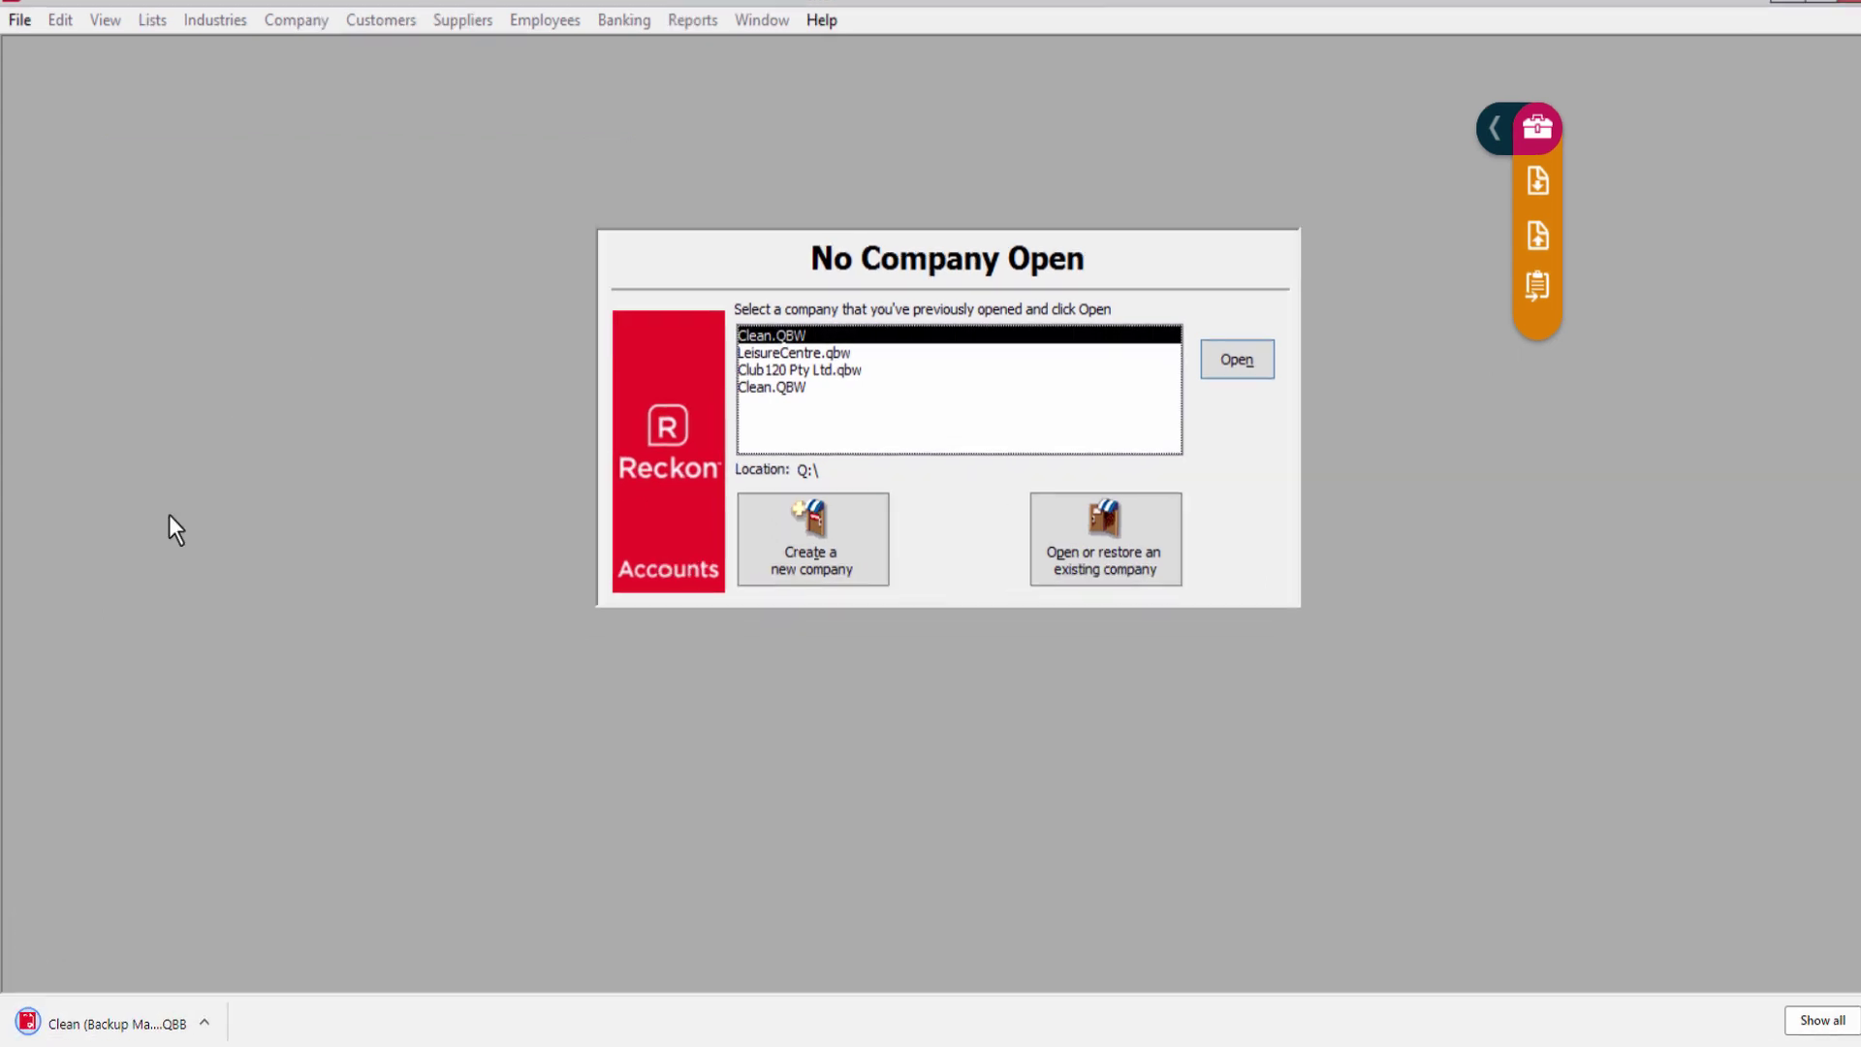
pyautogui.click(263, 1015)
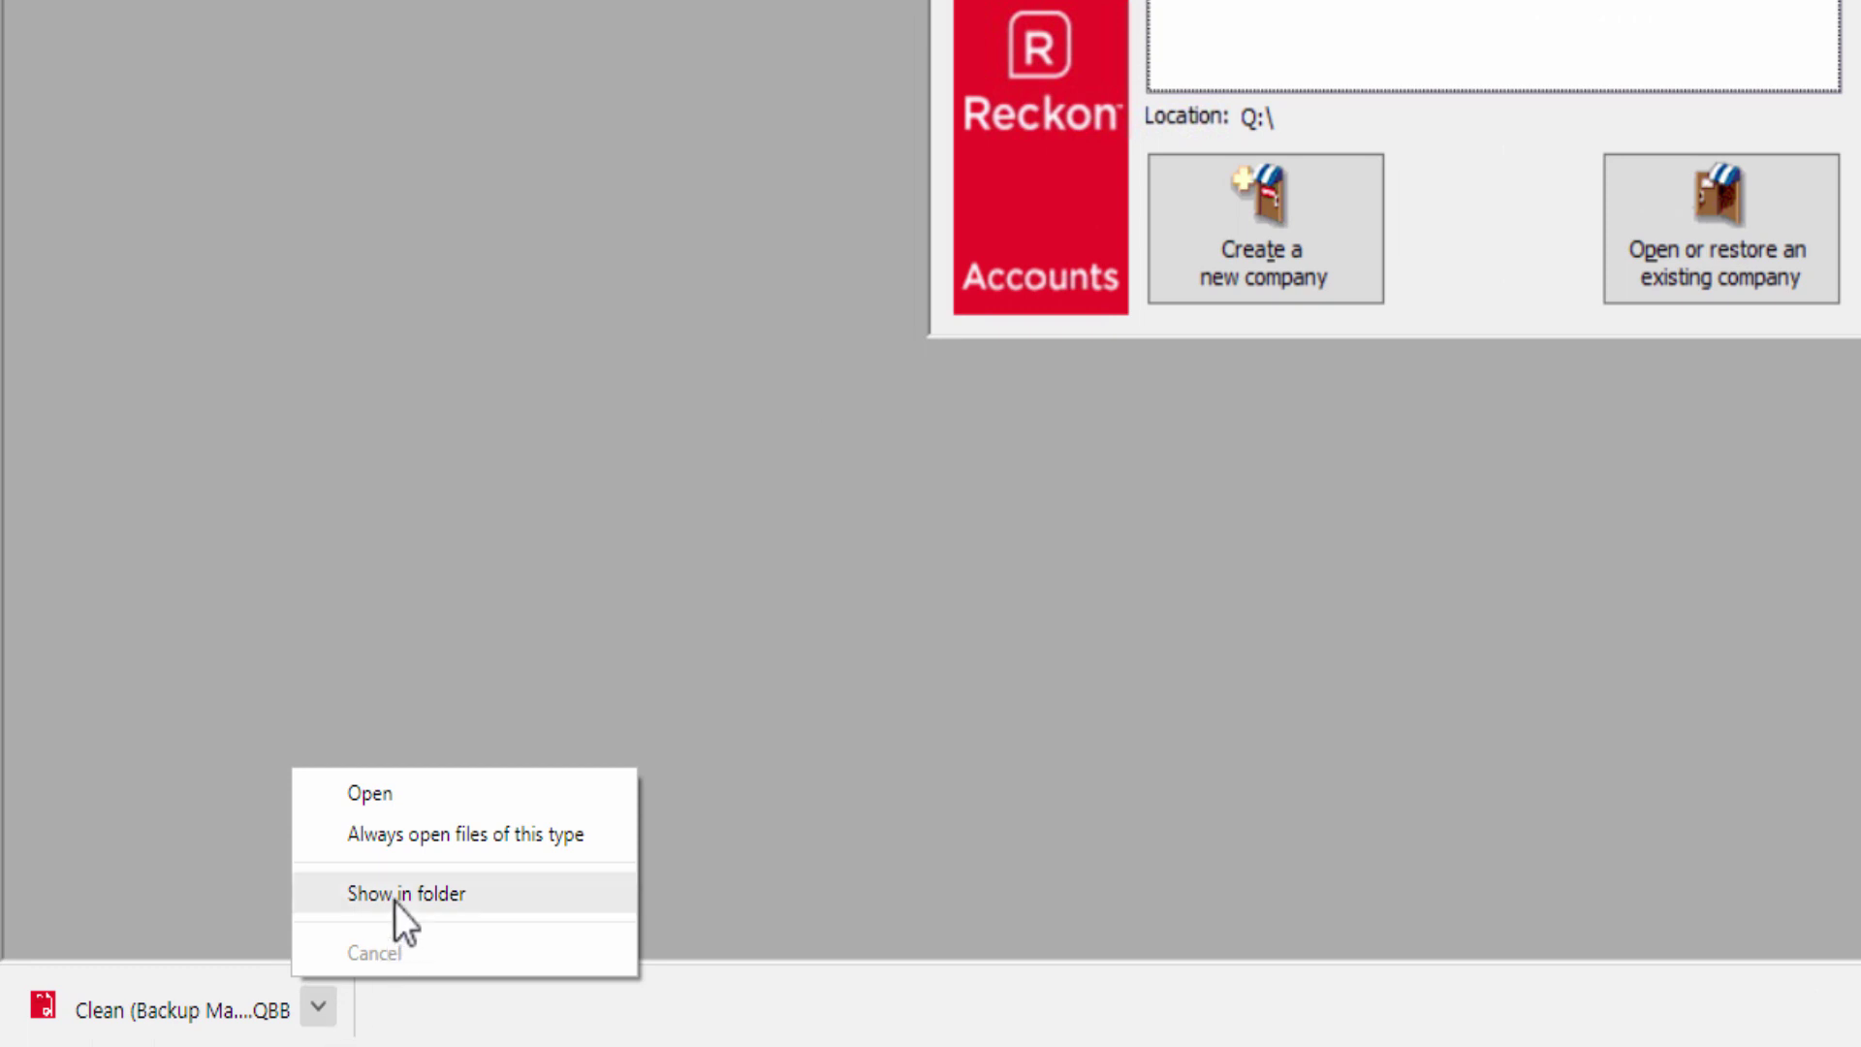
pyautogui.click(208, 935)
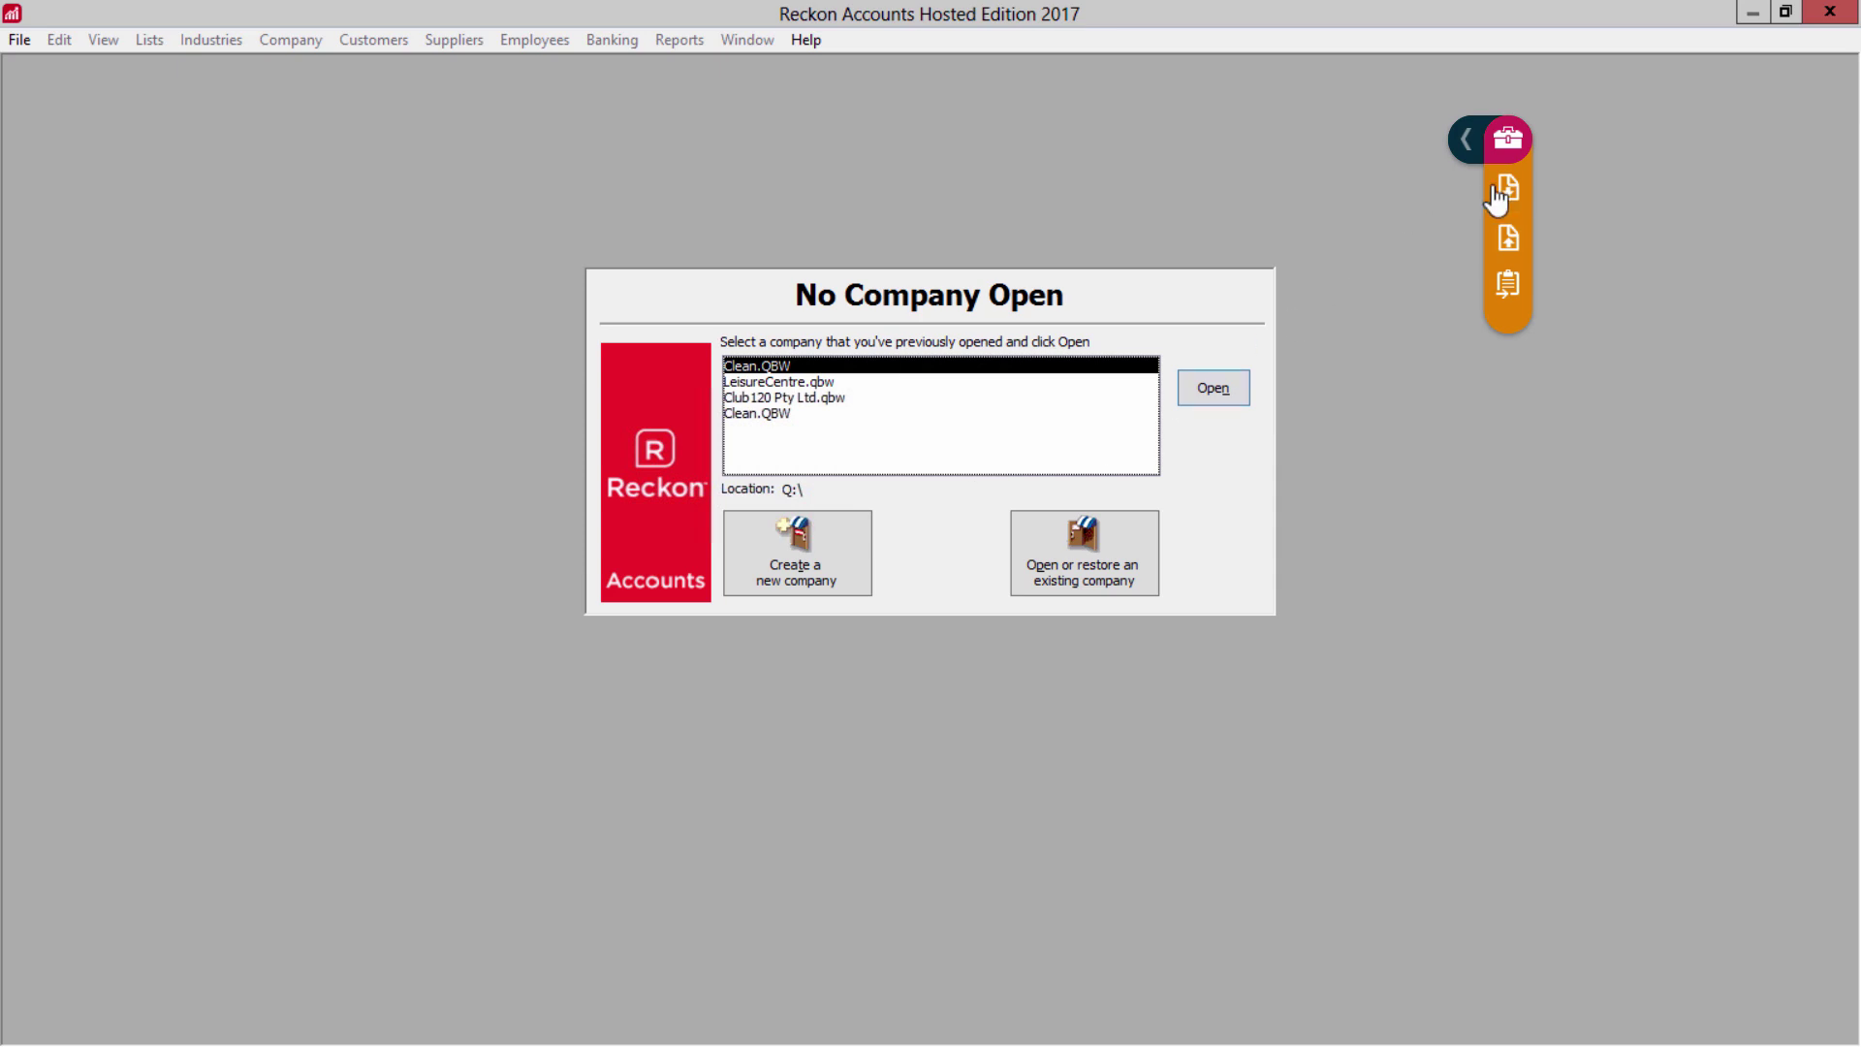
# Delete the May 23 04:39 PM and May 30 04:26 PM Clean backups and the Store22 backup.
pyautogui.click(1508, 189)
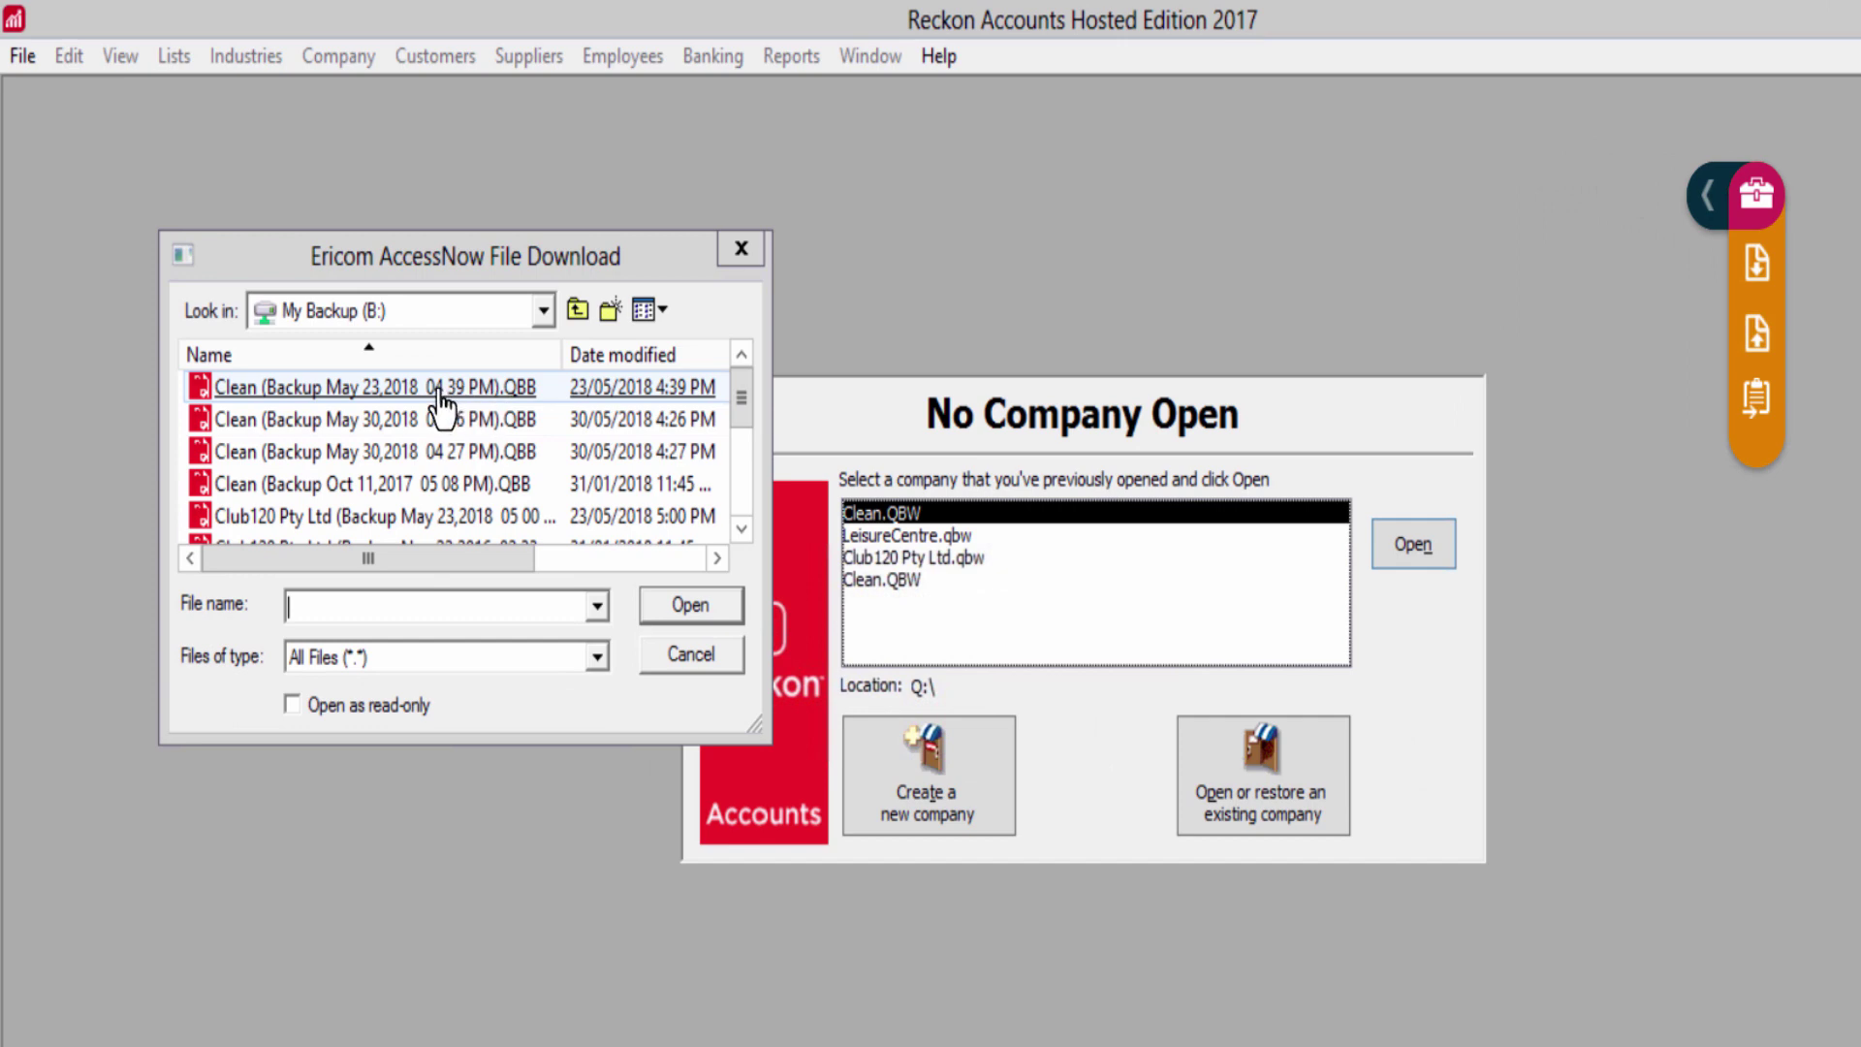
pyautogui.click(441, 389)
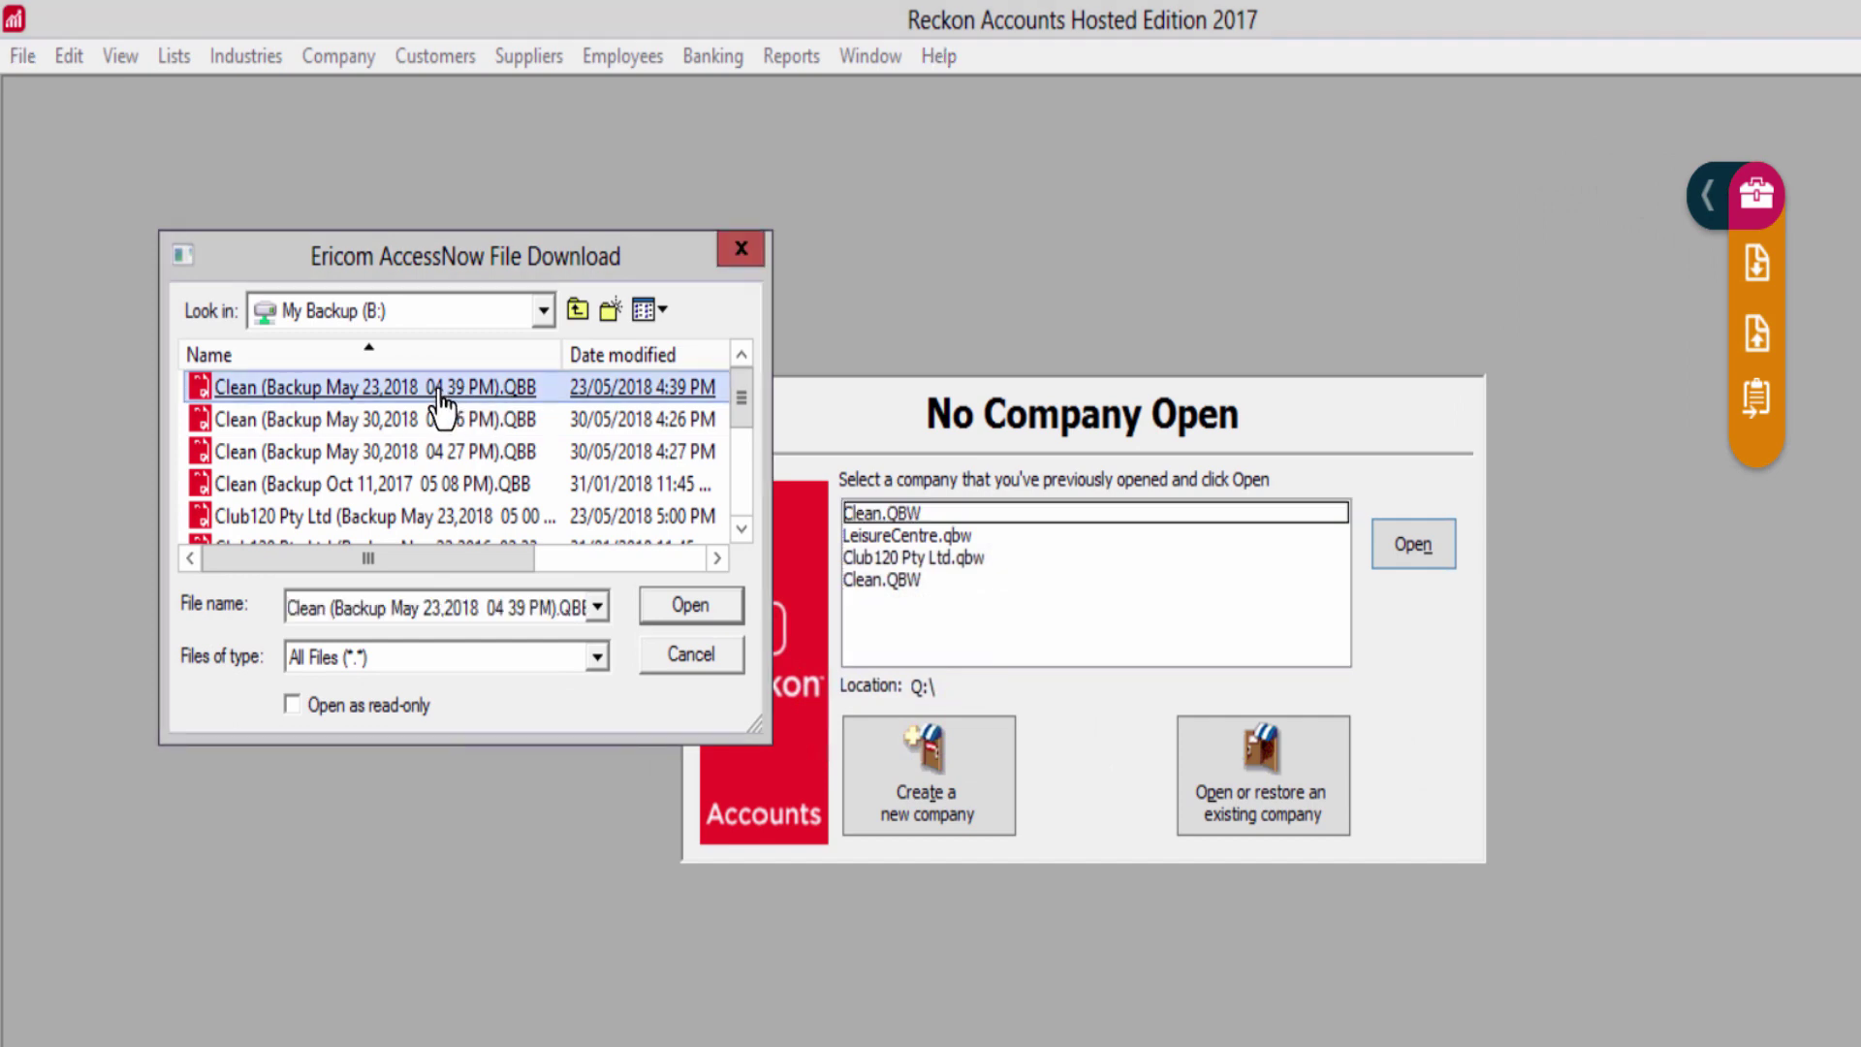
pyautogui.press('Delete')
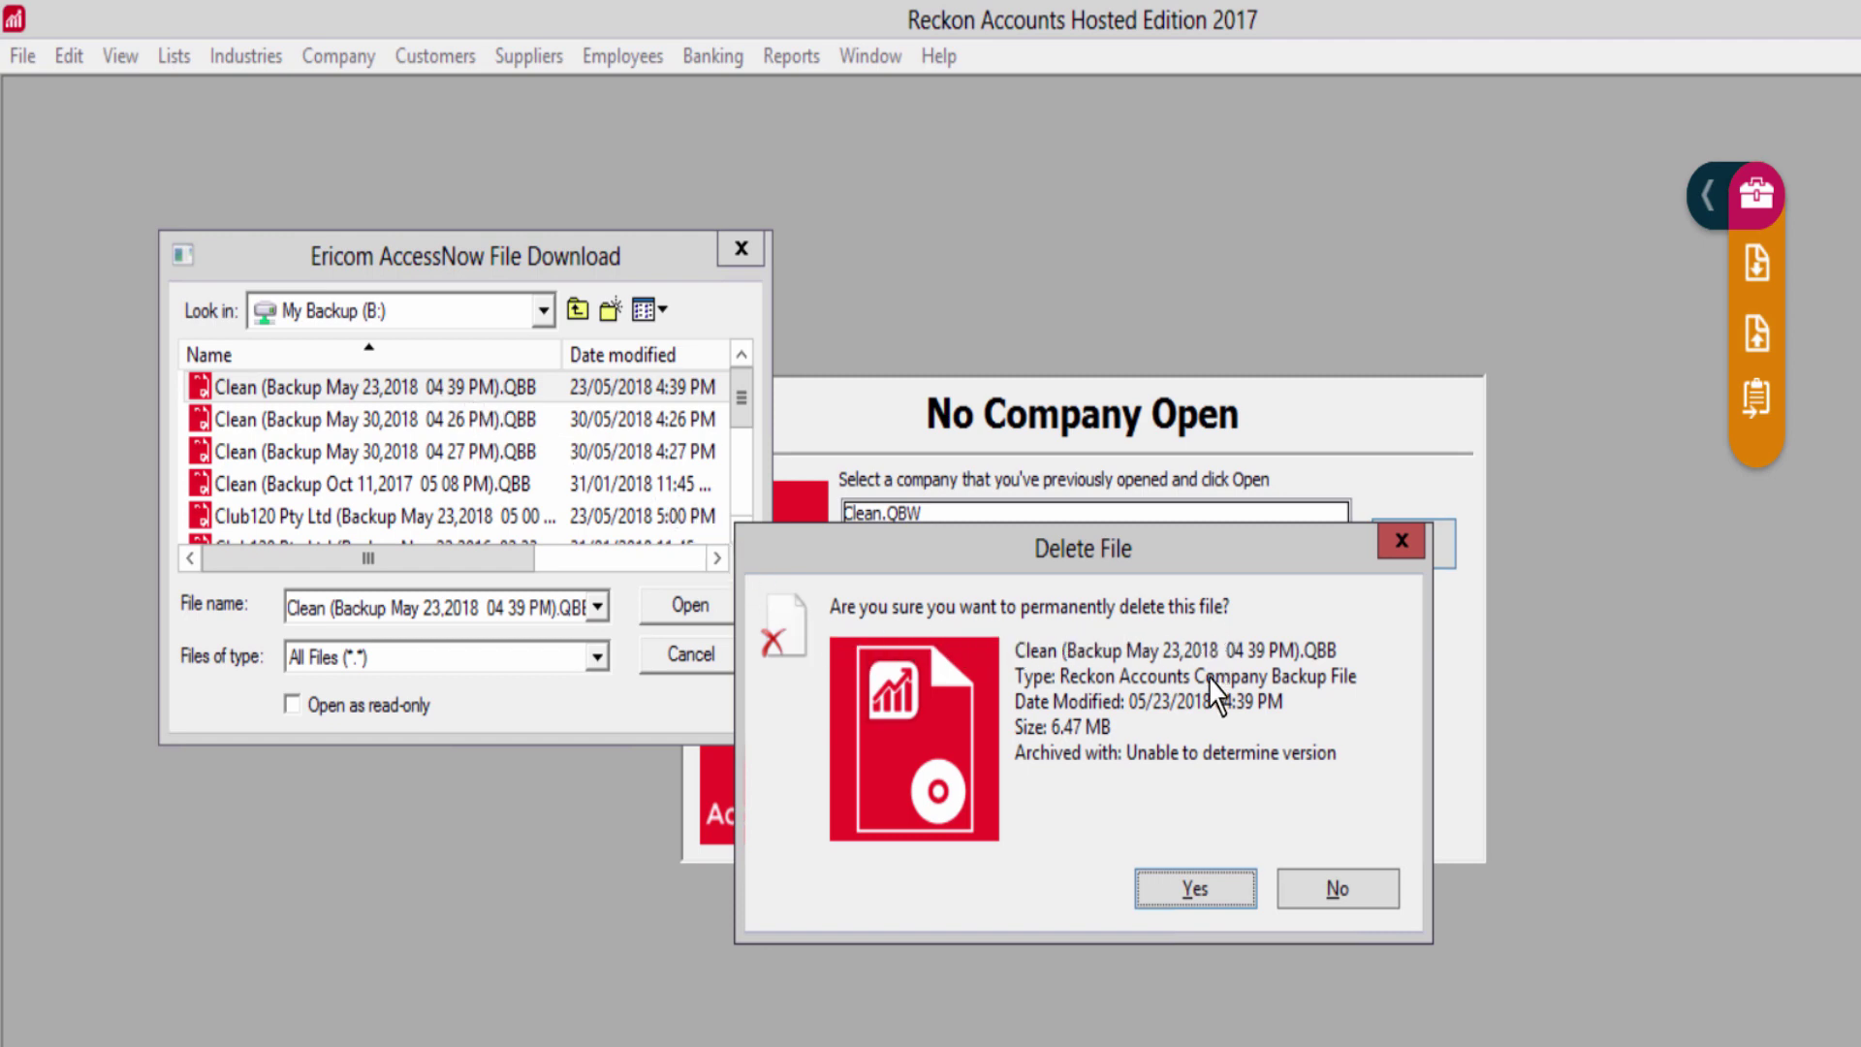
pyautogui.click(1194, 889)
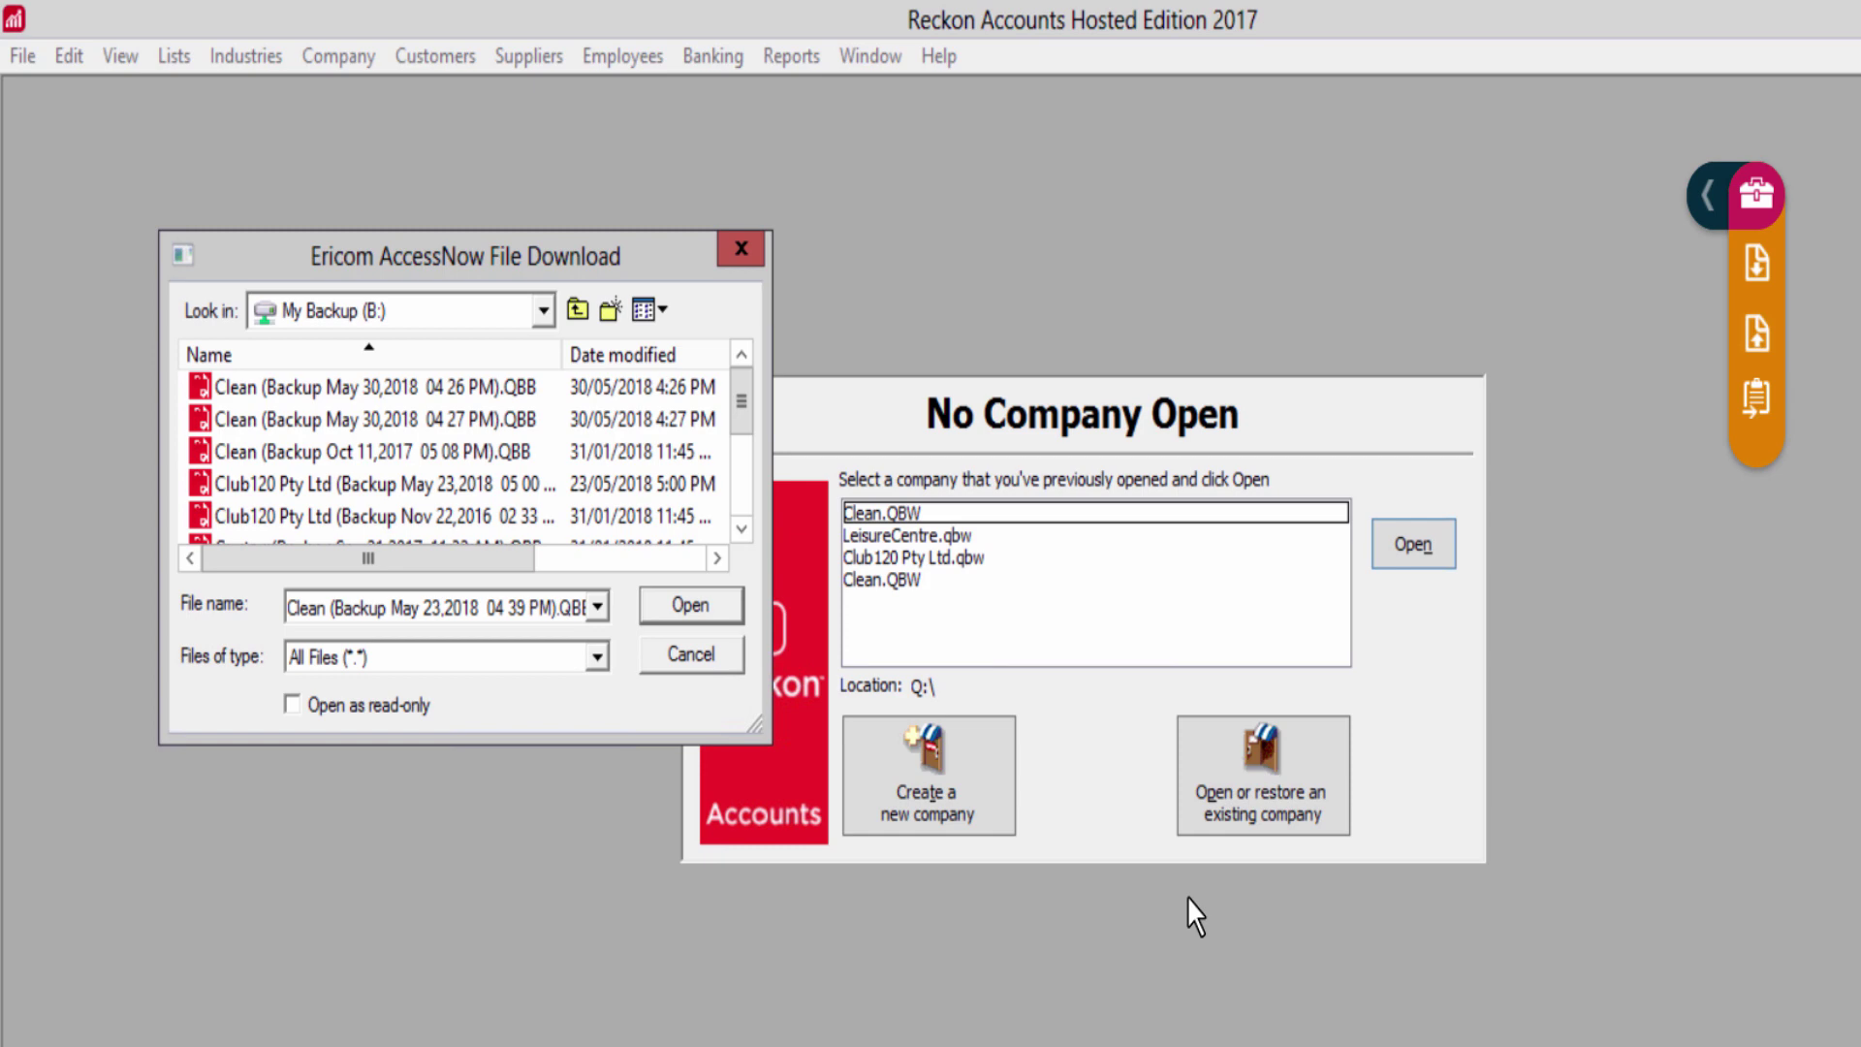
pyautogui.click(441, 392)
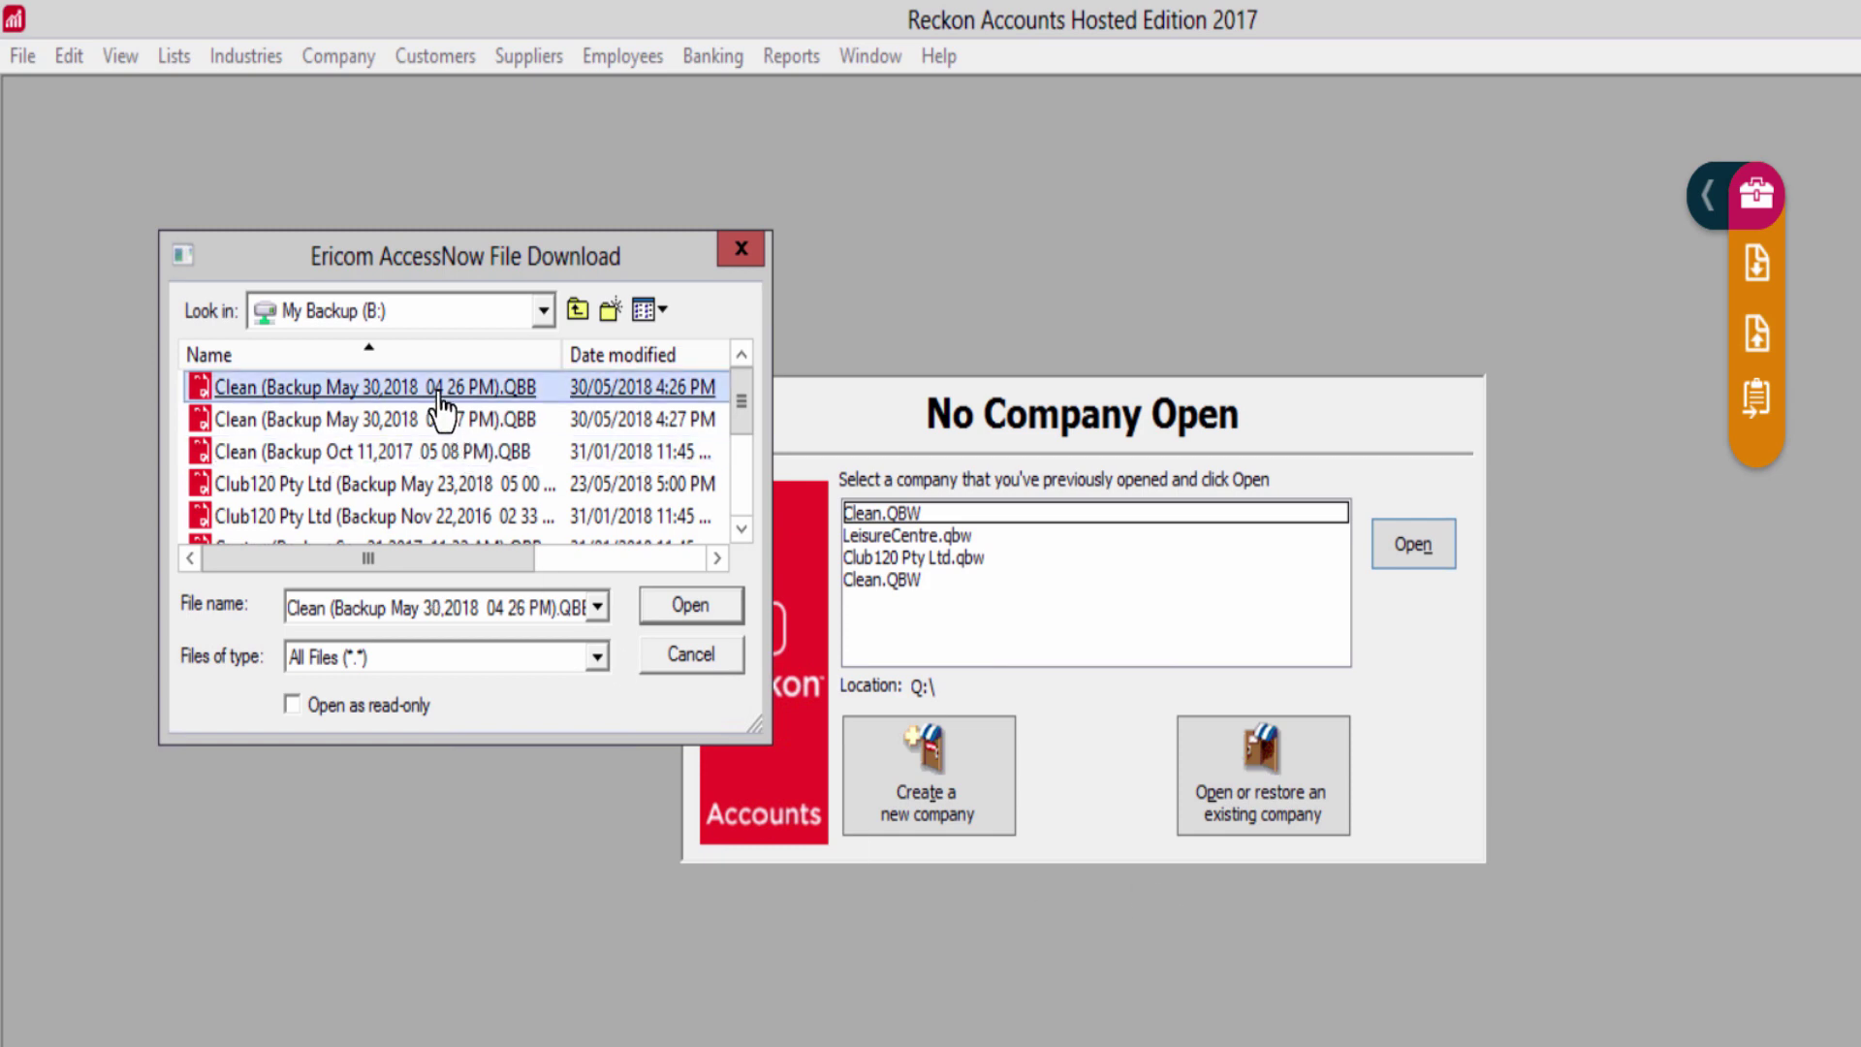
pyautogui.press('Delete')
pyautogui.click(1192, 887)
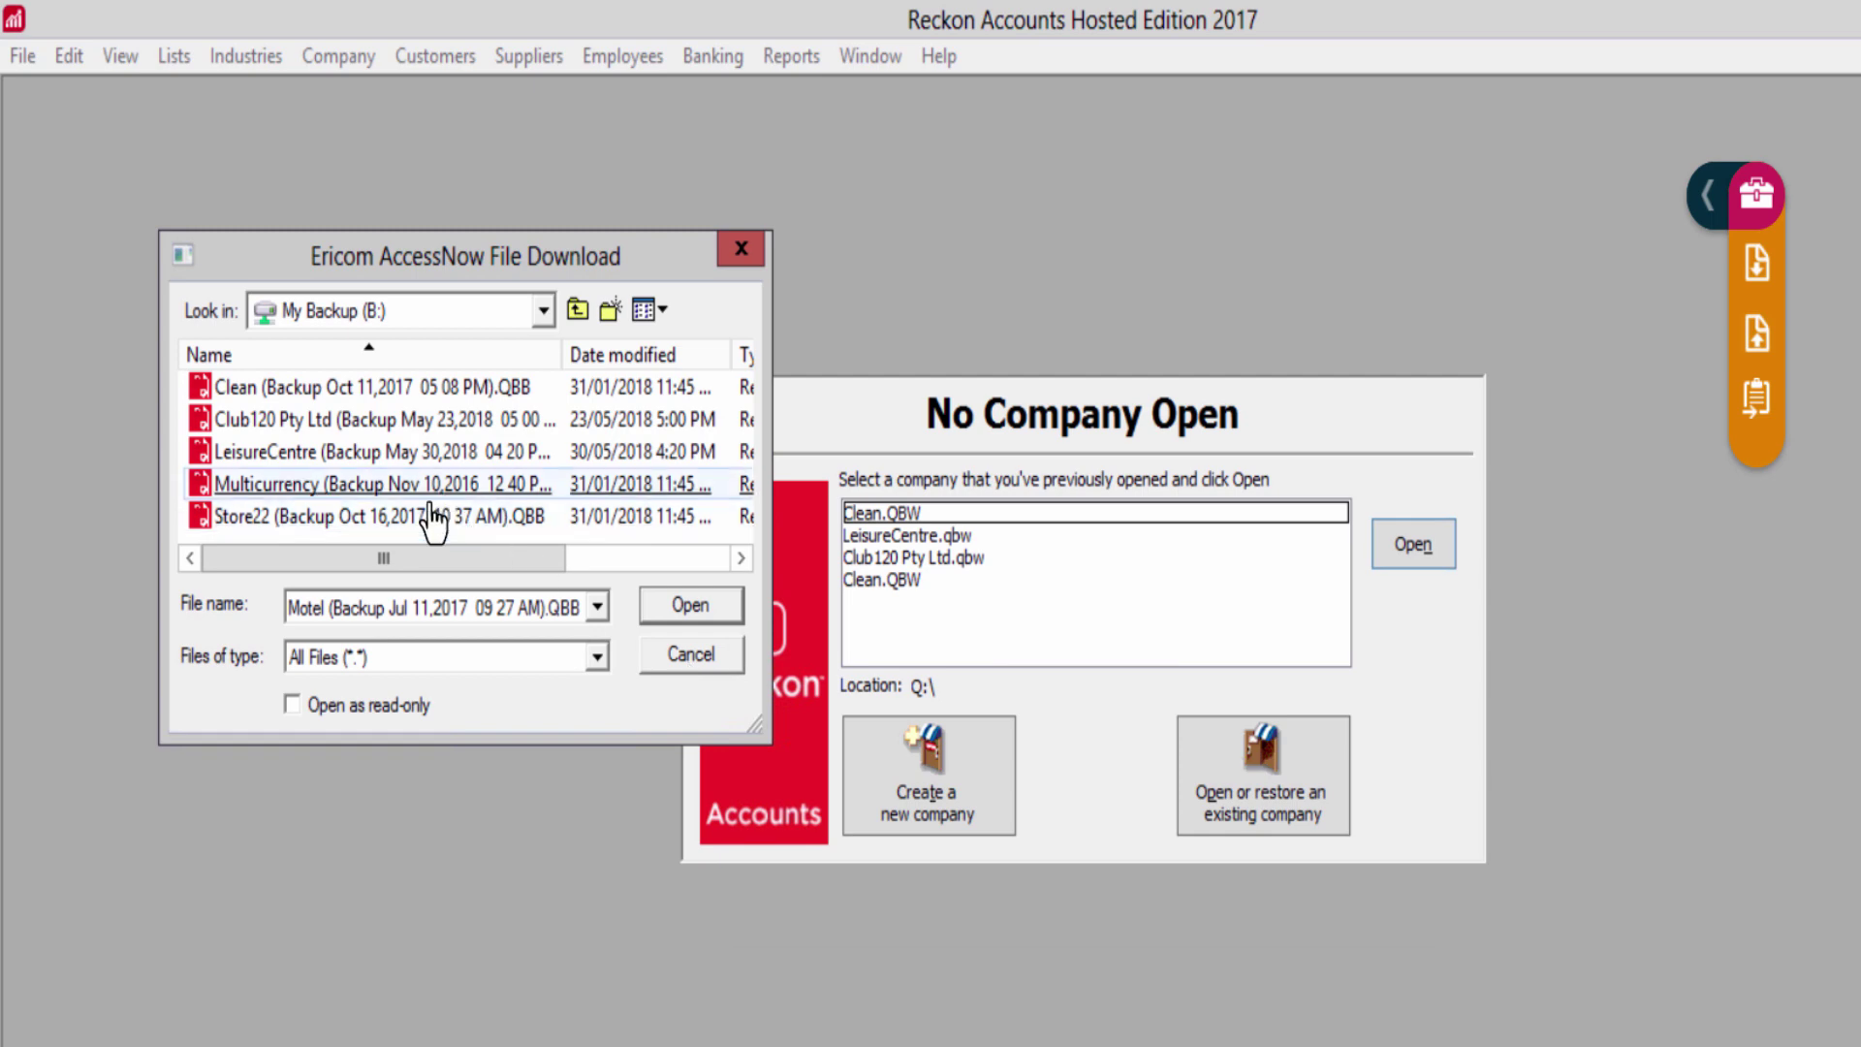
pyautogui.click(428, 523)
pyautogui.press('Delete')
pyautogui.click(1138, 887)
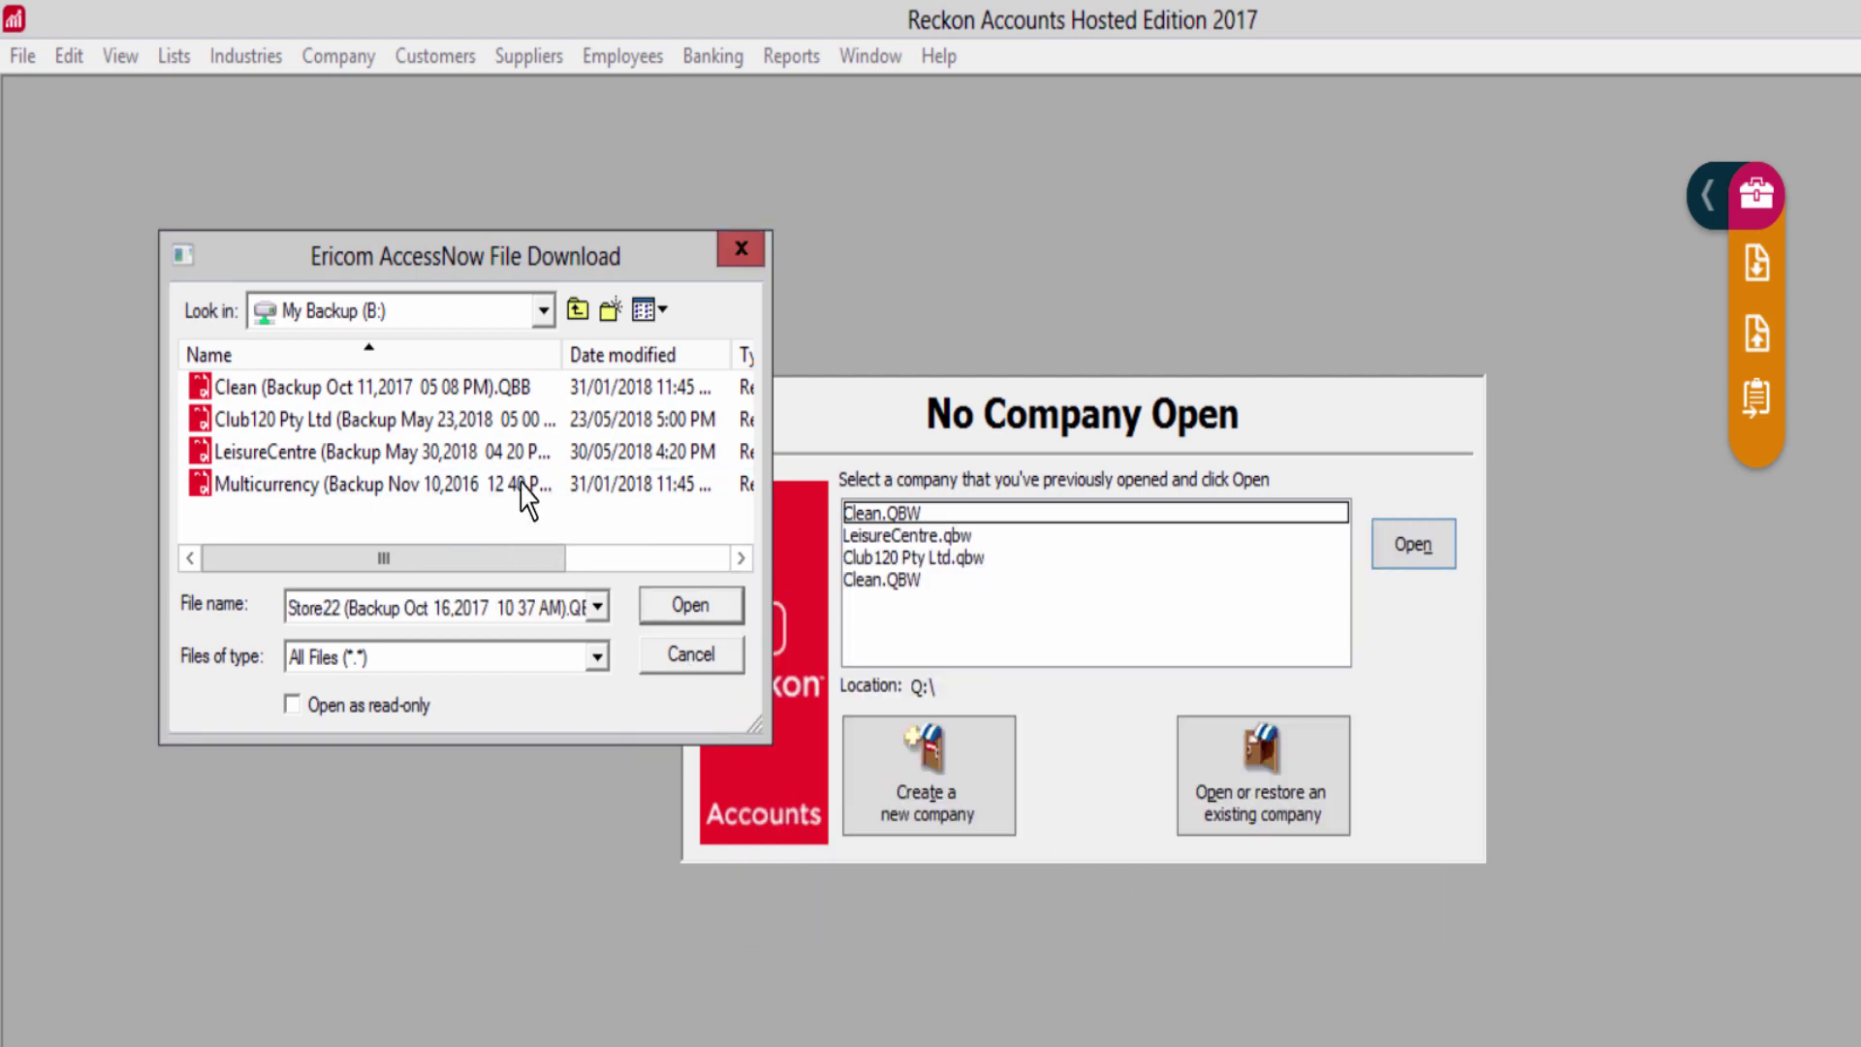
# On My Live (Q:), delete Clean.QBW.TLG and TestFile.QBW.TLG.
pyautogui.click(542, 311)
pyautogui.click(378, 453)
pyautogui.scroll(-3, 751, 547)
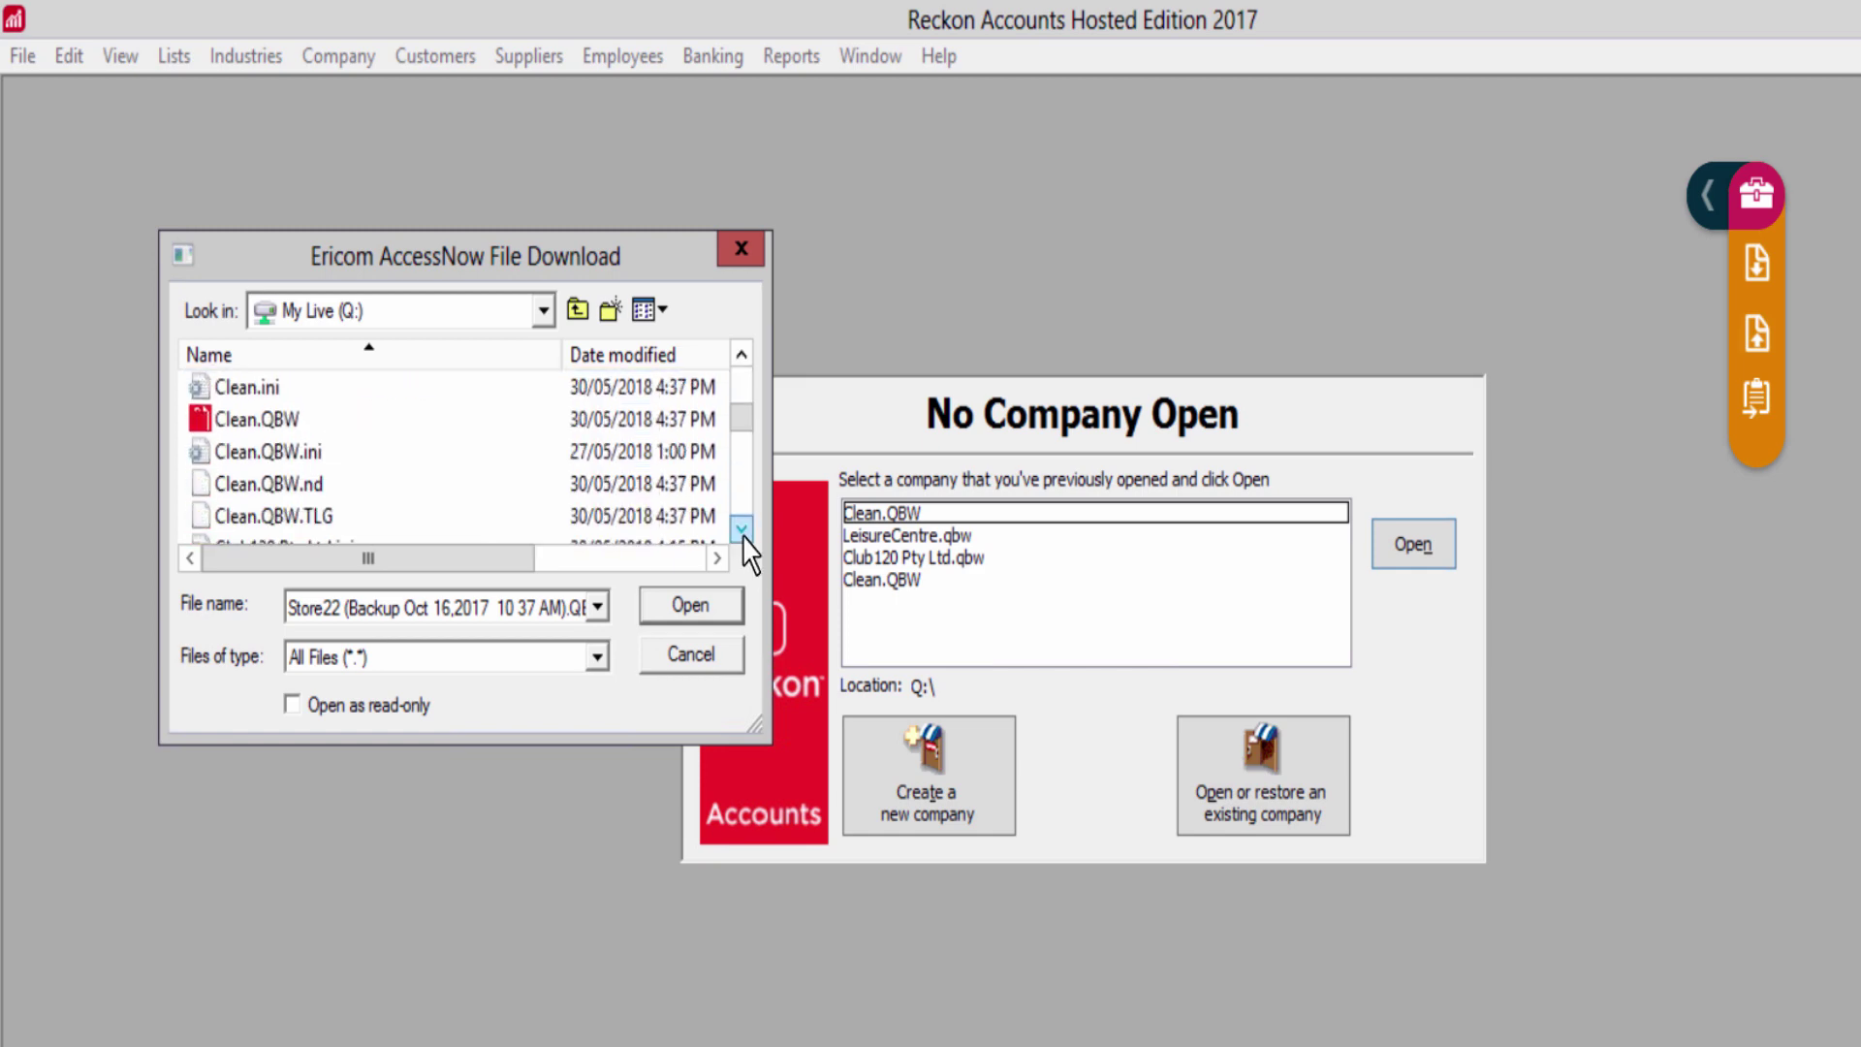
pyautogui.click(359, 519)
pyautogui.press('Delete')
pyautogui.click(1211, 885)
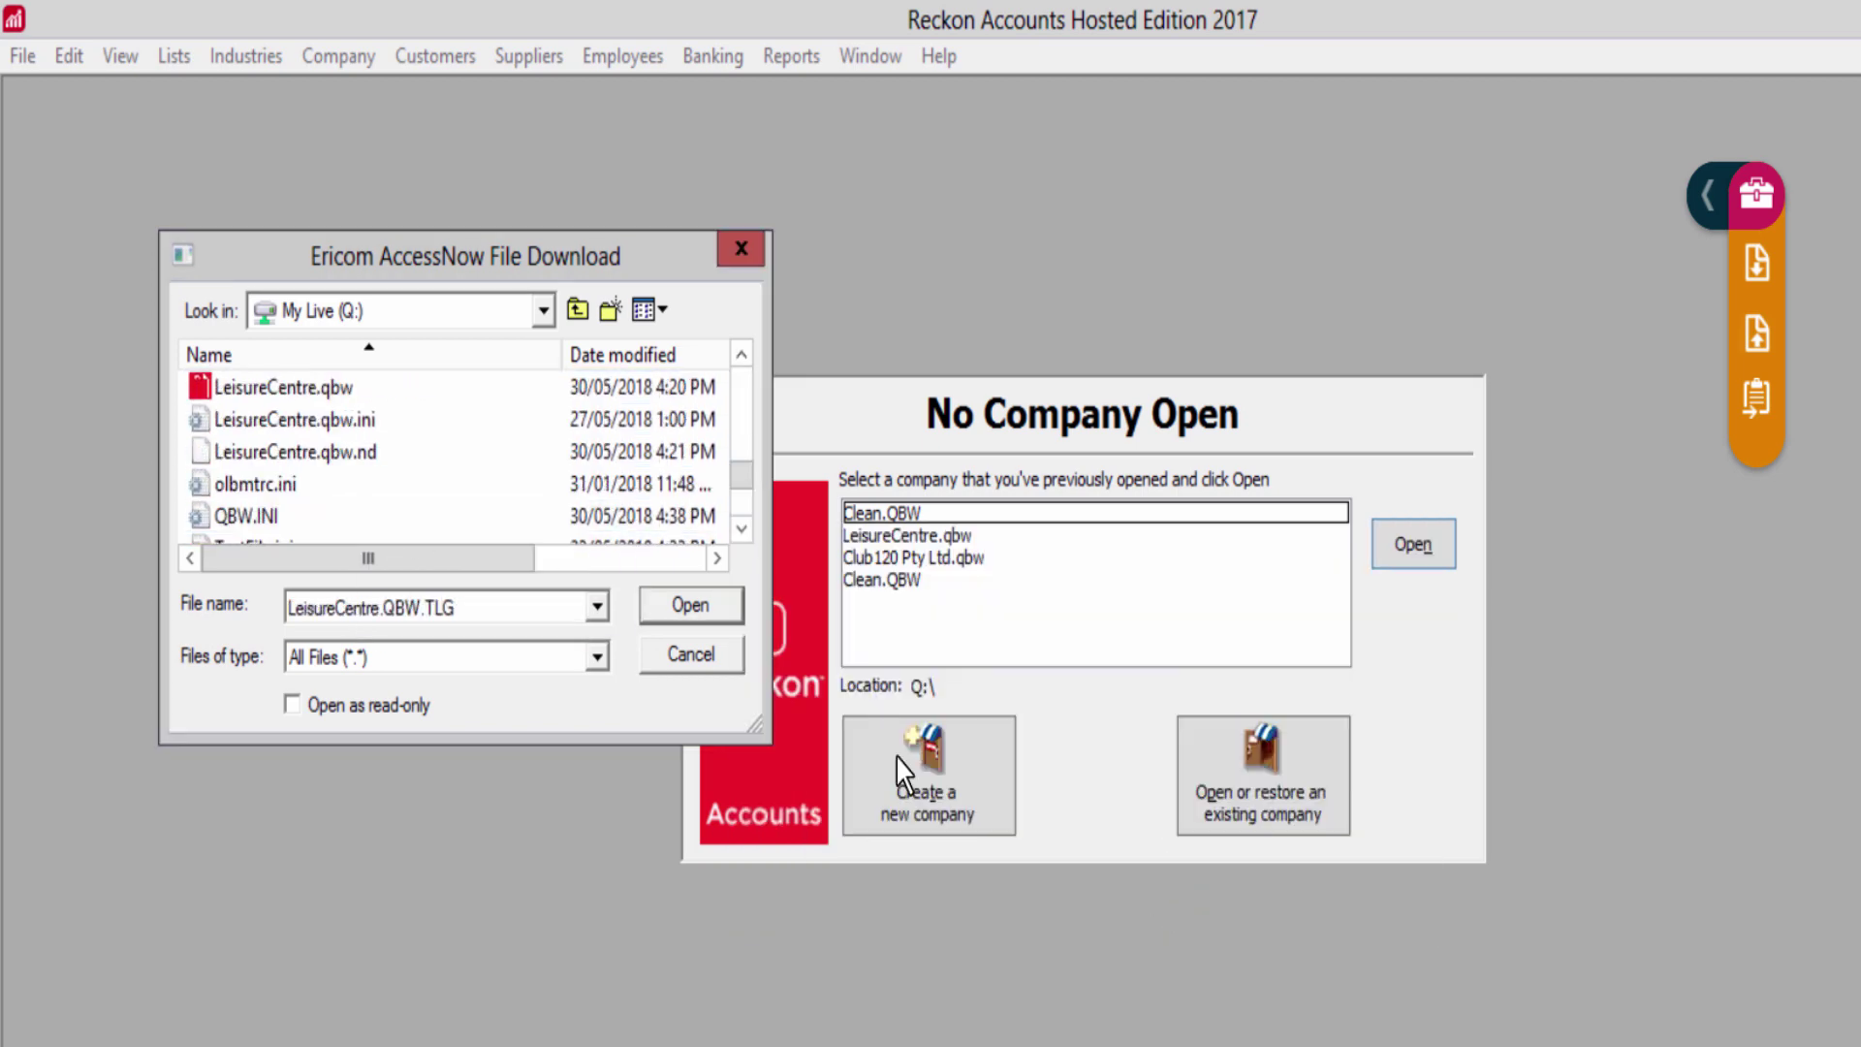
pyautogui.click(741, 528)
pyautogui.click(742, 528)
pyautogui.click(432, 516)
pyautogui.press('Delete')
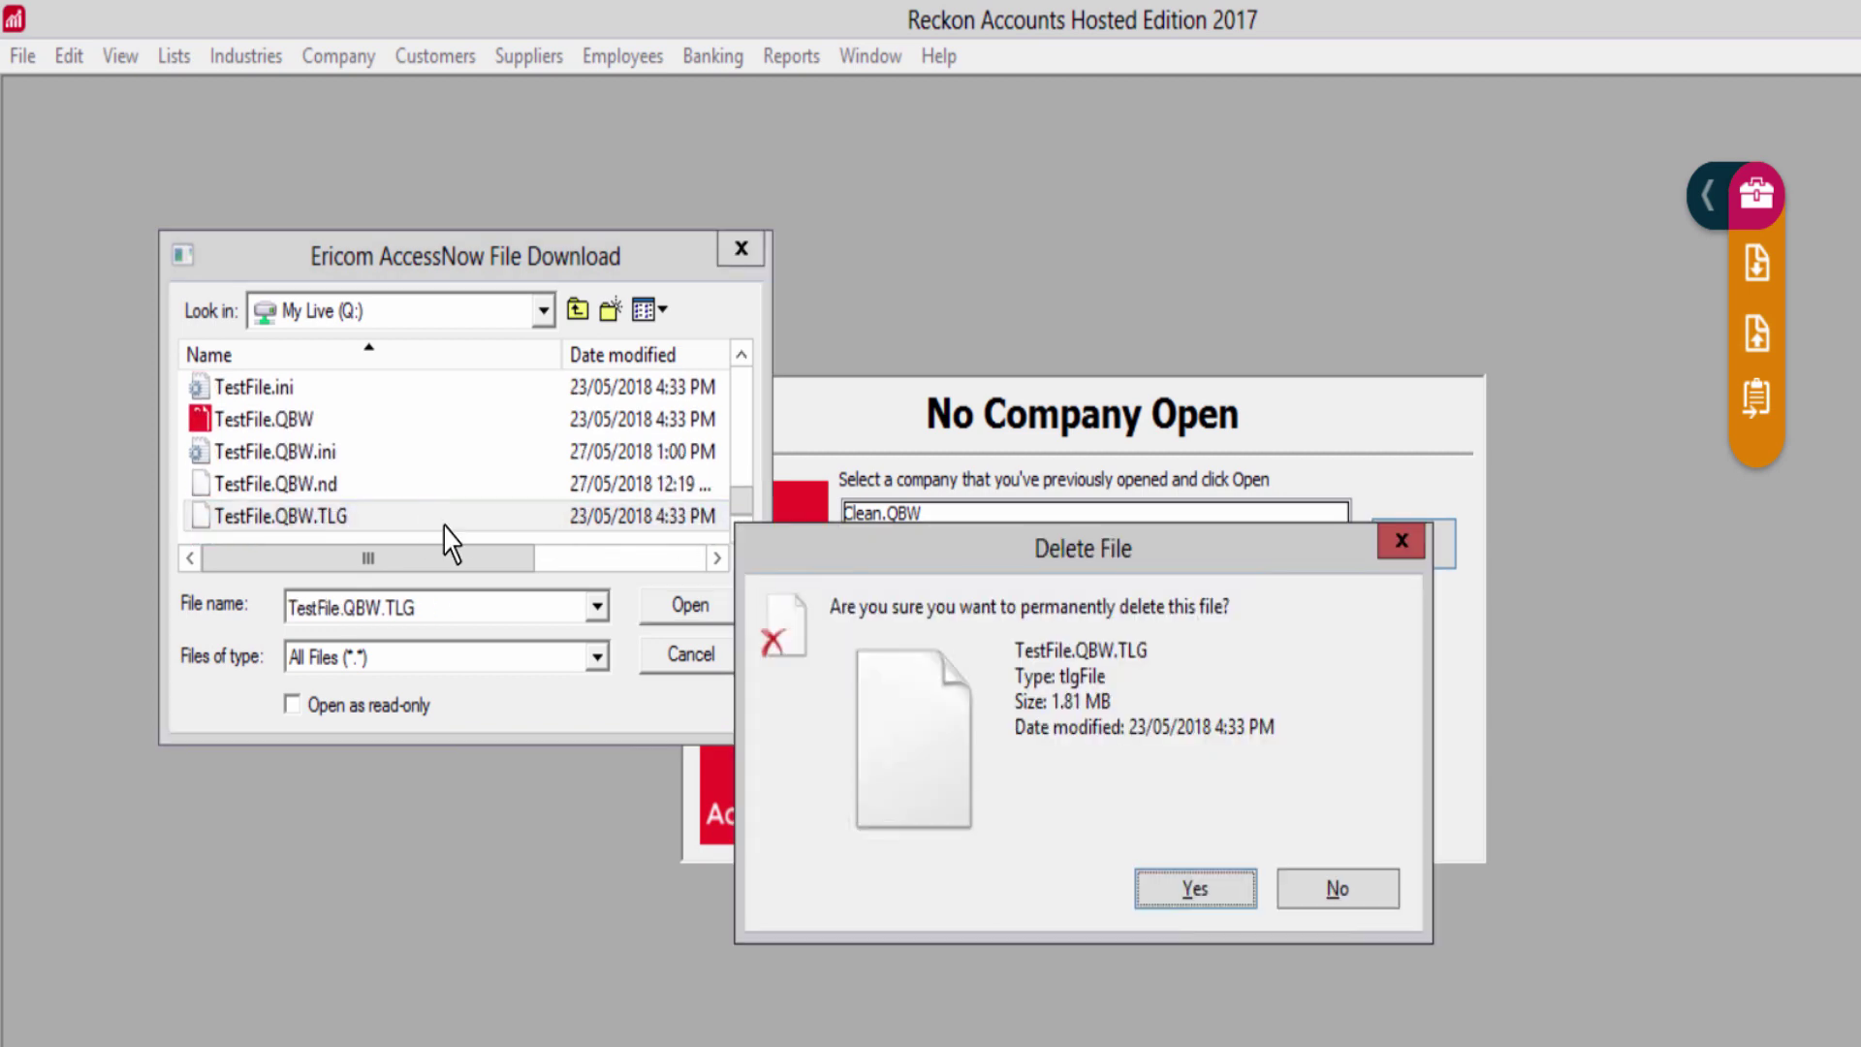
pyautogui.click(1177, 893)
pyautogui.moveTo(742, 502); pyautogui.dragTo(747, 365)
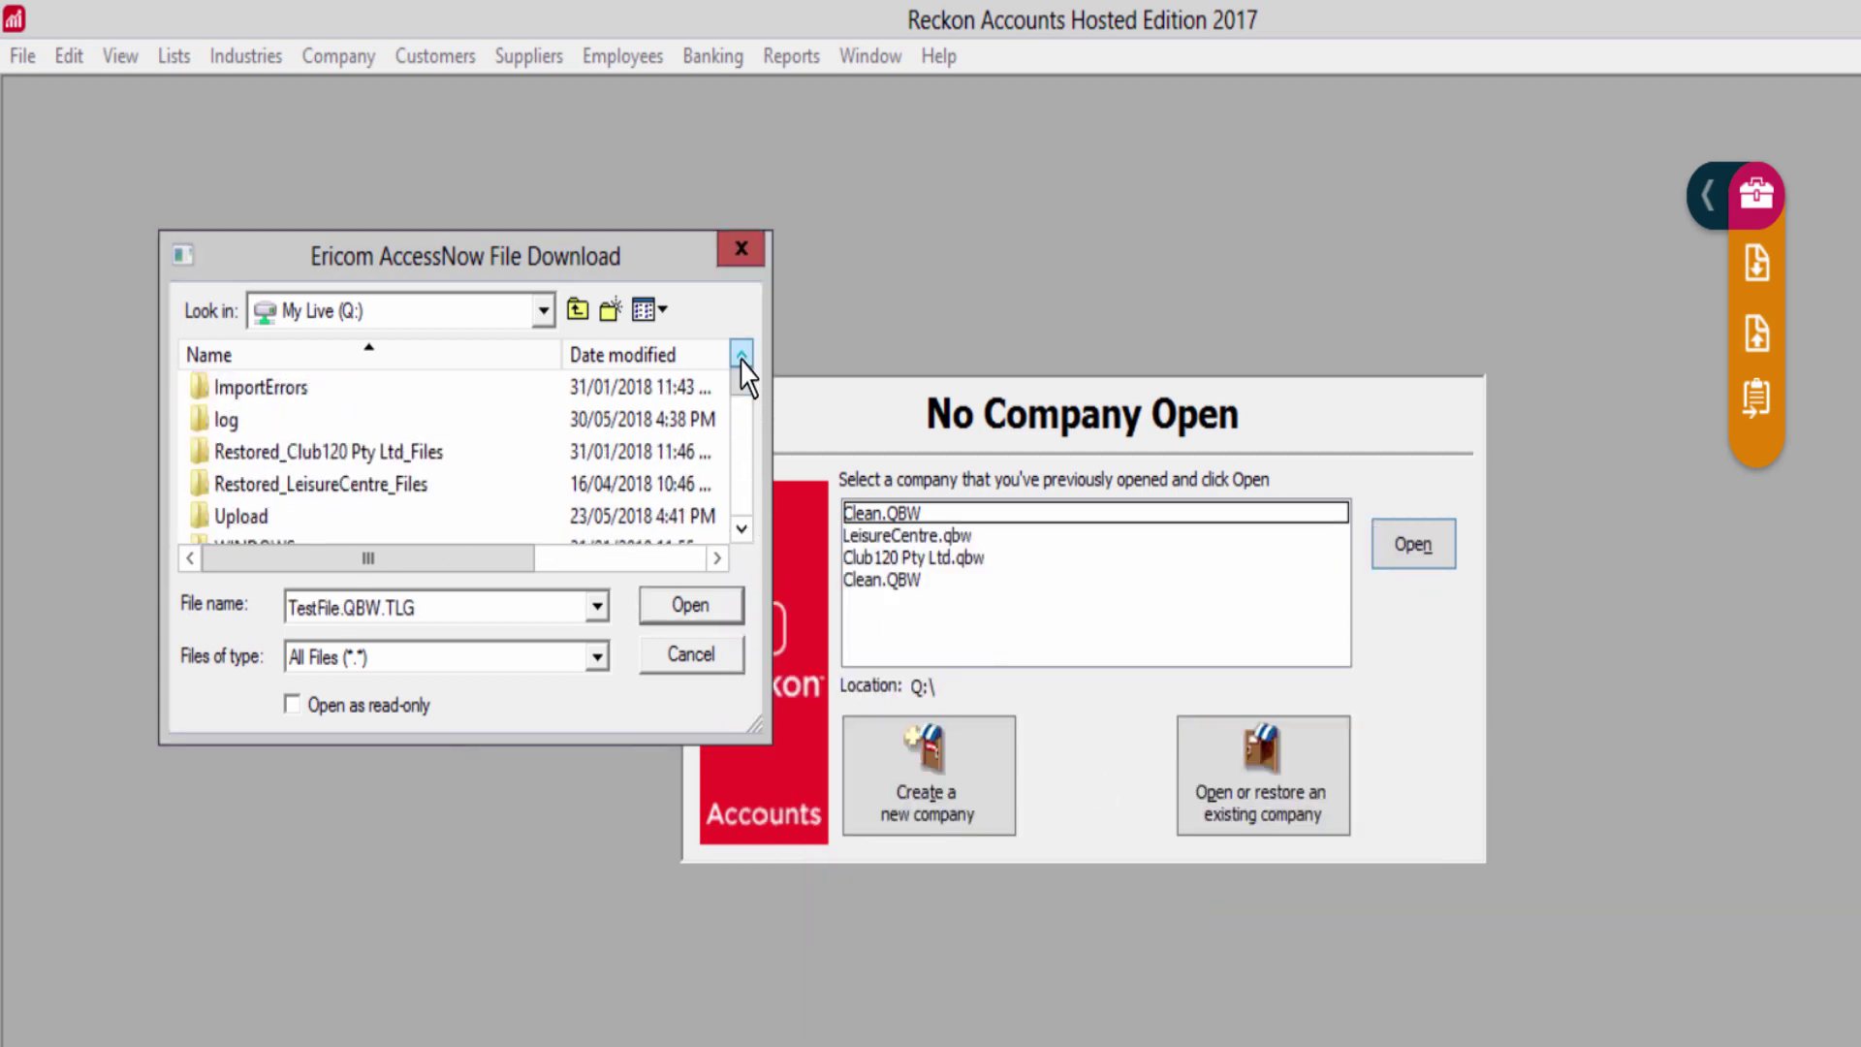
# Delete Clean.ini from the Upload folder.
pyautogui.doubleClick(245, 521)
pyautogui.click(296, 395)
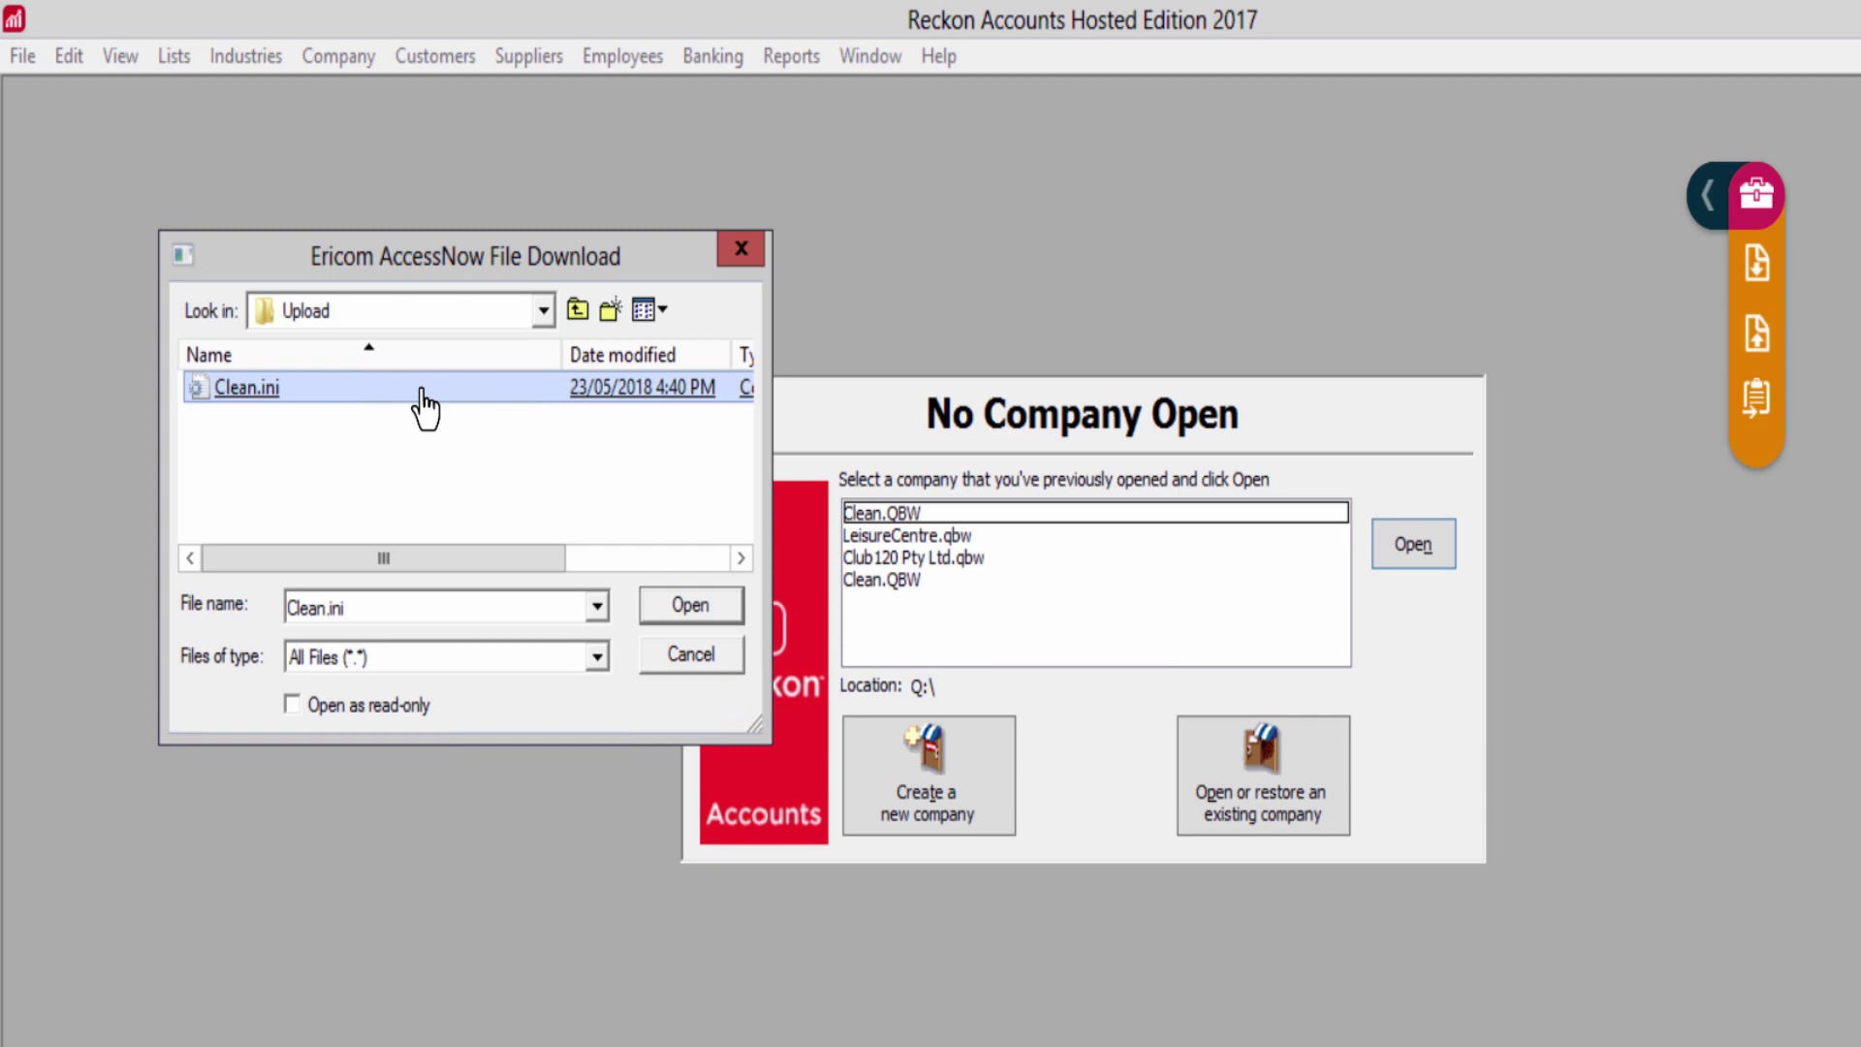
pyautogui.press('Delete')
pyautogui.click(1188, 888)
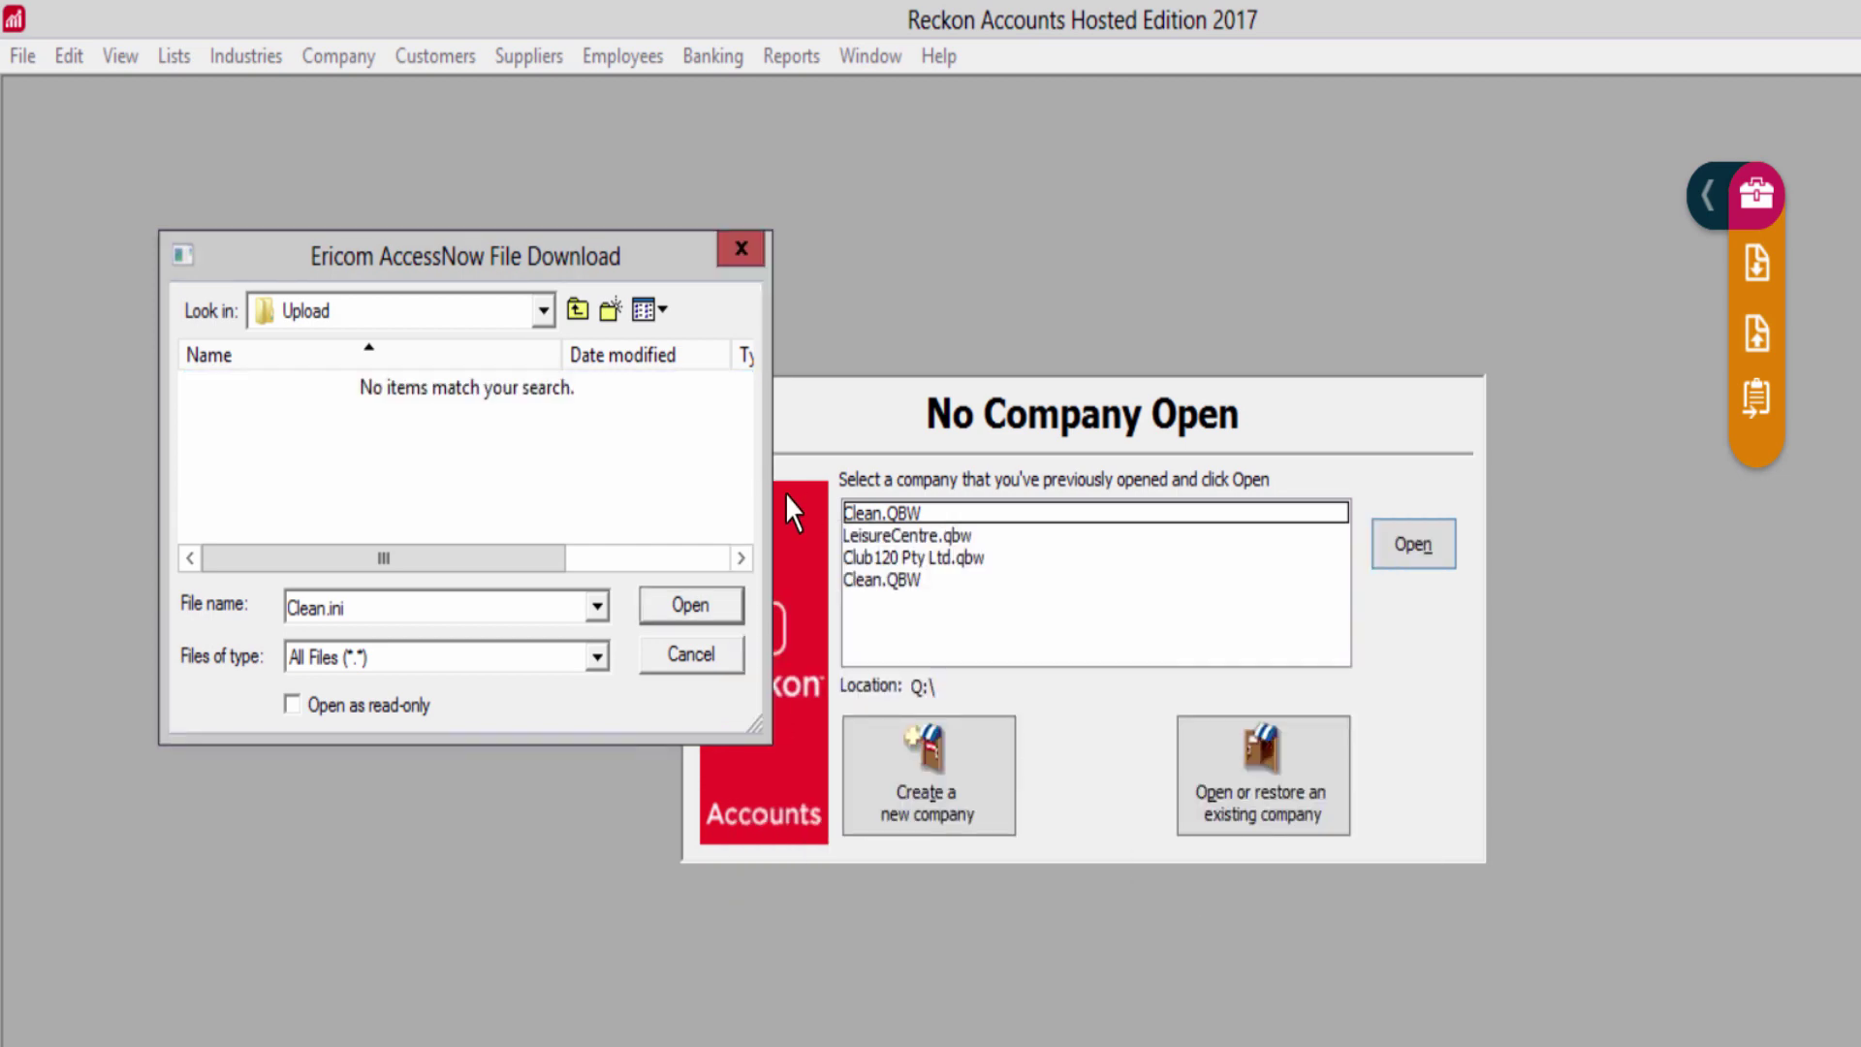
# Delete the Restored_Club120 Pty Ltd_Files and Restored_LeisureCentre_Files folders from My Live.
pyautogui.click(578, 310)
pyautogui.click(344, 453)
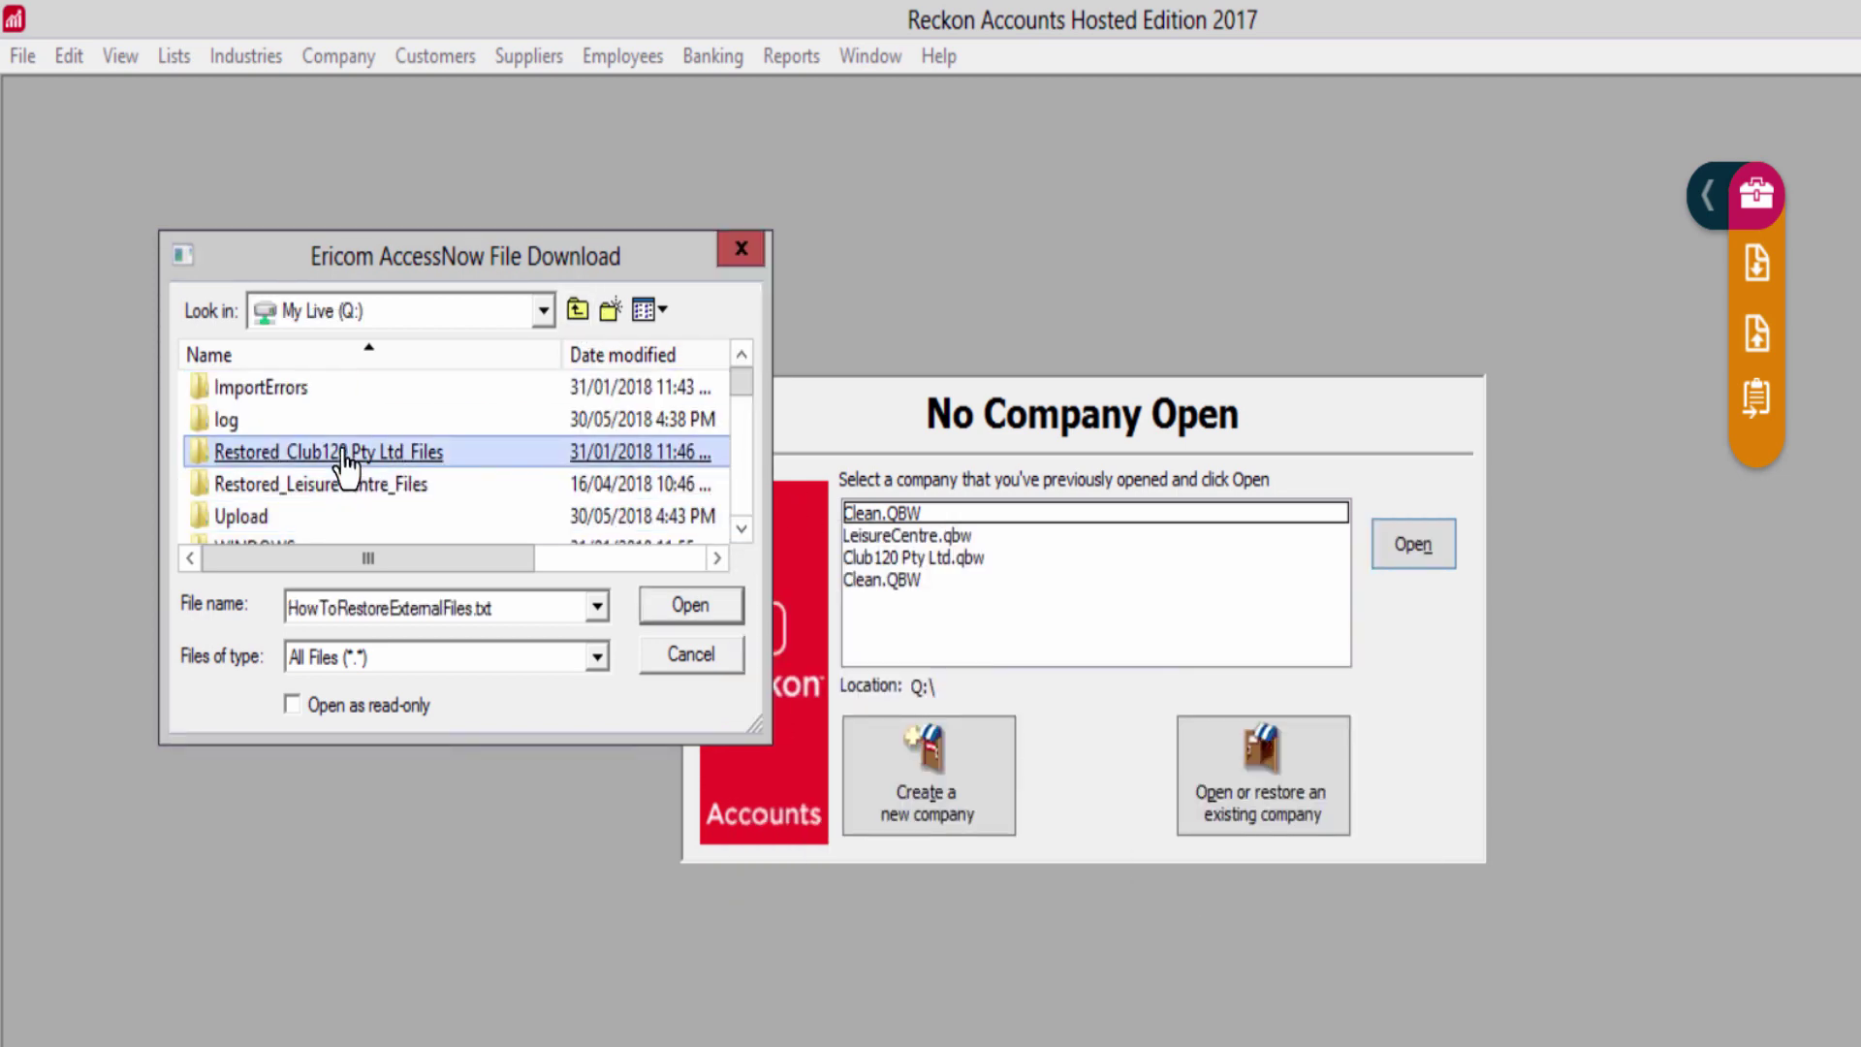
pyautogui.press('Delete')
pyautogui.click(1184, 888)
pyautogui.click(513, 454)
pyautogui.press('Delete')
pyautogui.click(1186, 888)
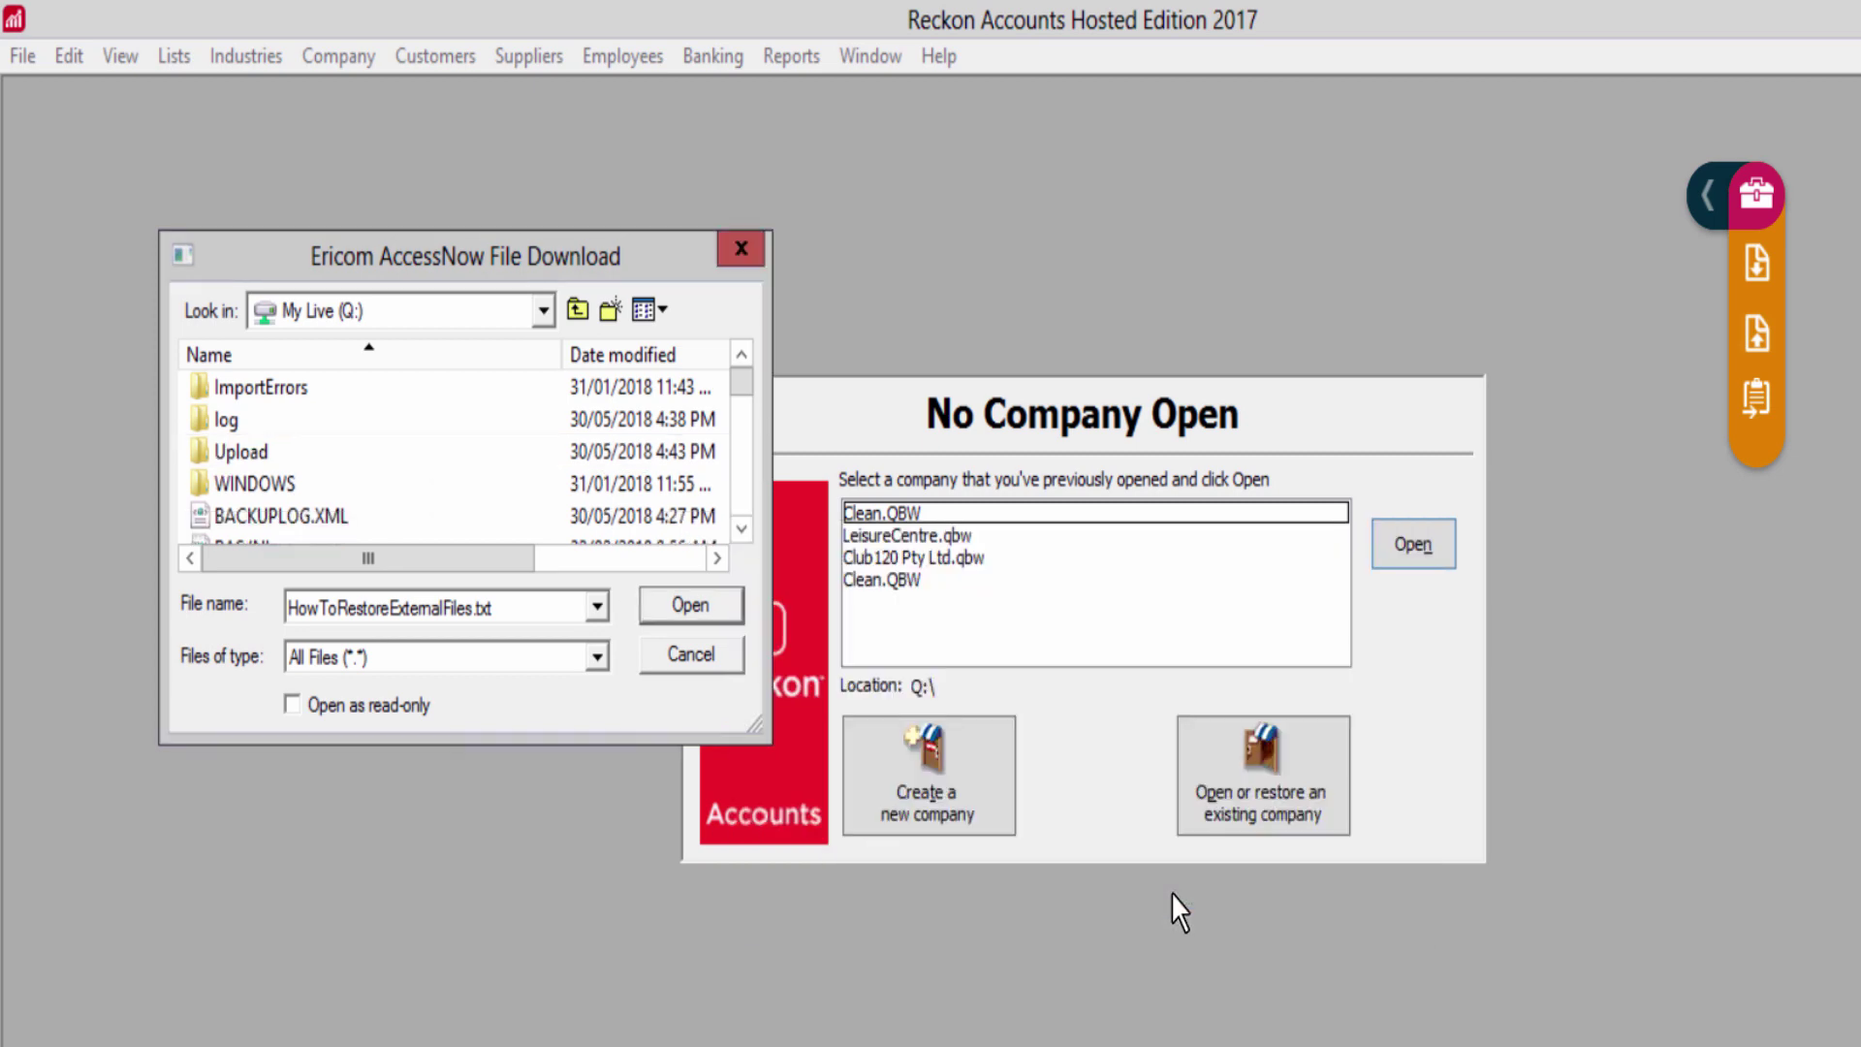
# Cancel the Ericom AccessNow File Download window.
pyautogui.click(690, 654)
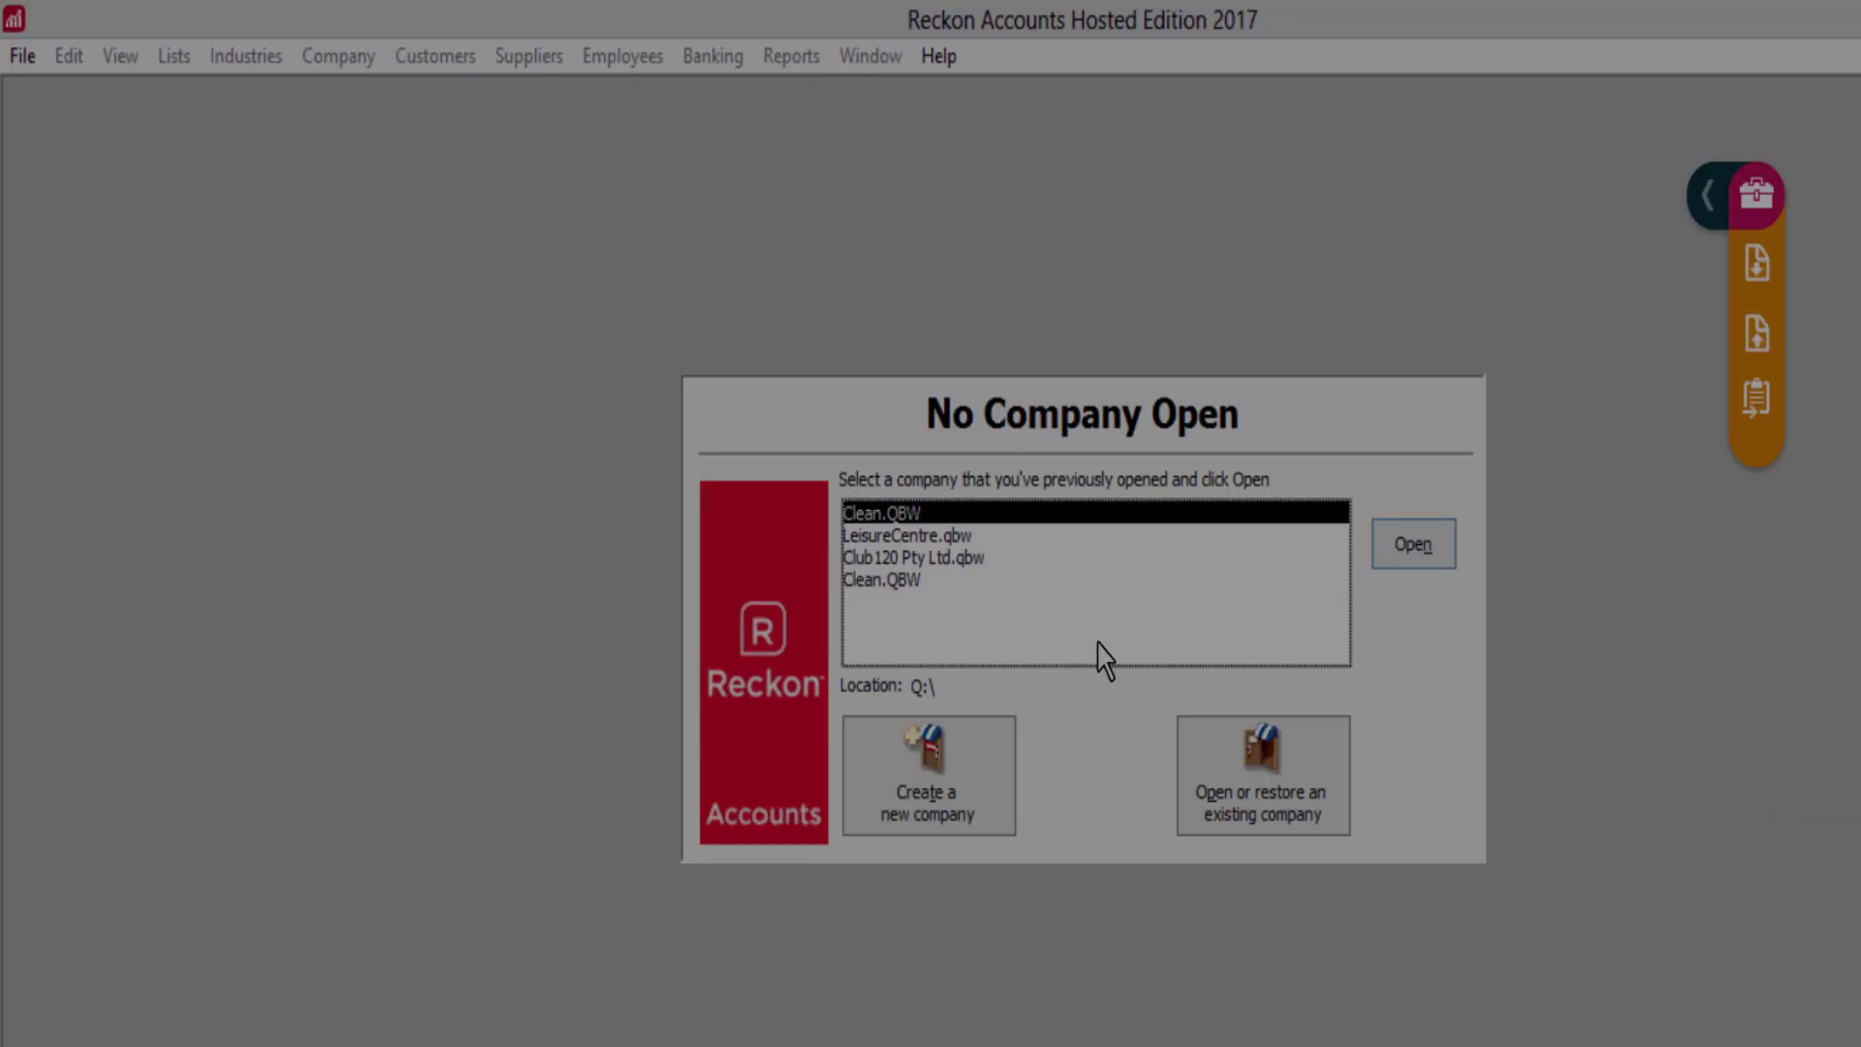